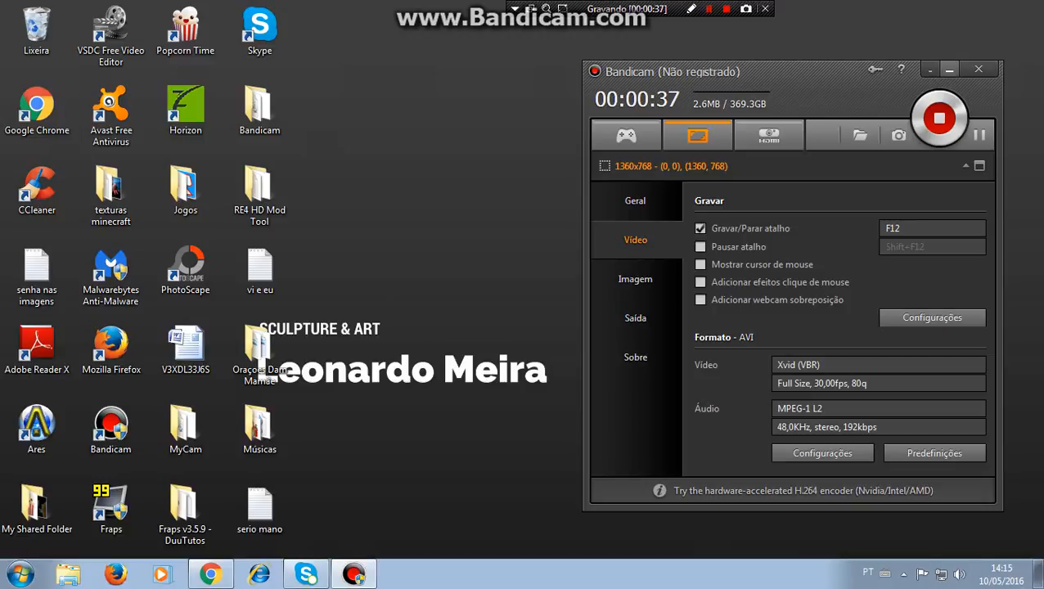
# Step: Minimize the Bandicam window to clear the desktop
pyautogui.click(950, 69)
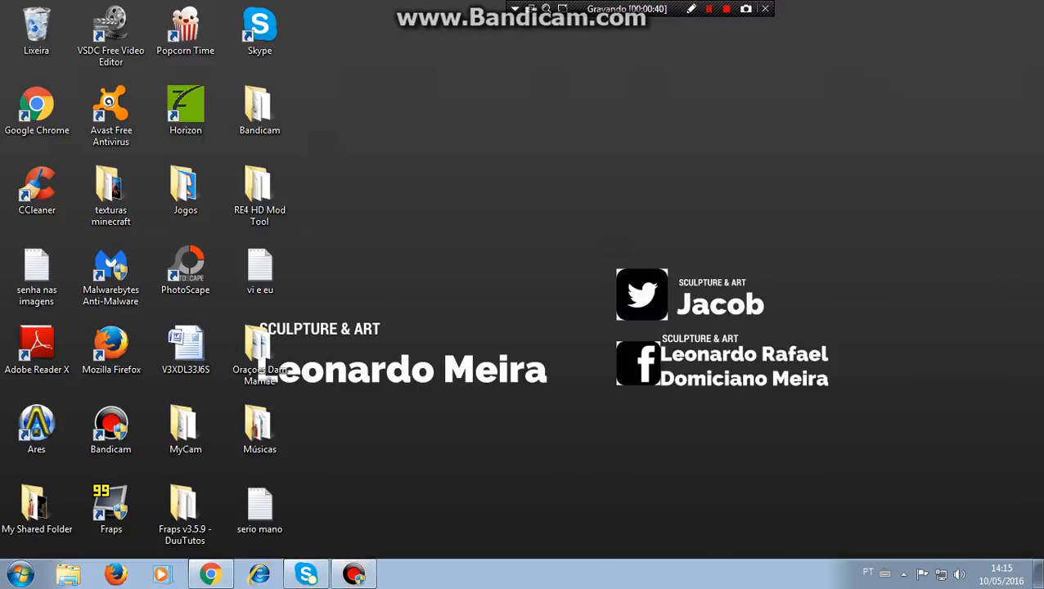
pyautogui.moveTo(596, 248); pyautogui.dragTo(886, 403)
pyautogui.moveTo(607, 251); pyautogui.dragTo(806, 327)
pyautogui.moveTo(607, 320); pyautogui.dragTo(869, 393)
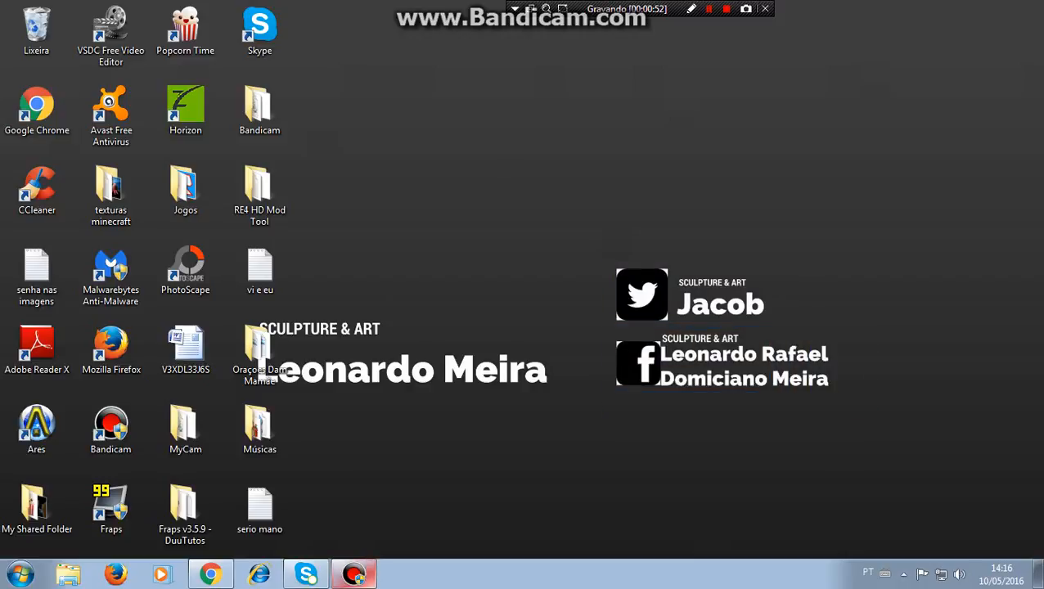
pyautogui.click(354, 574)
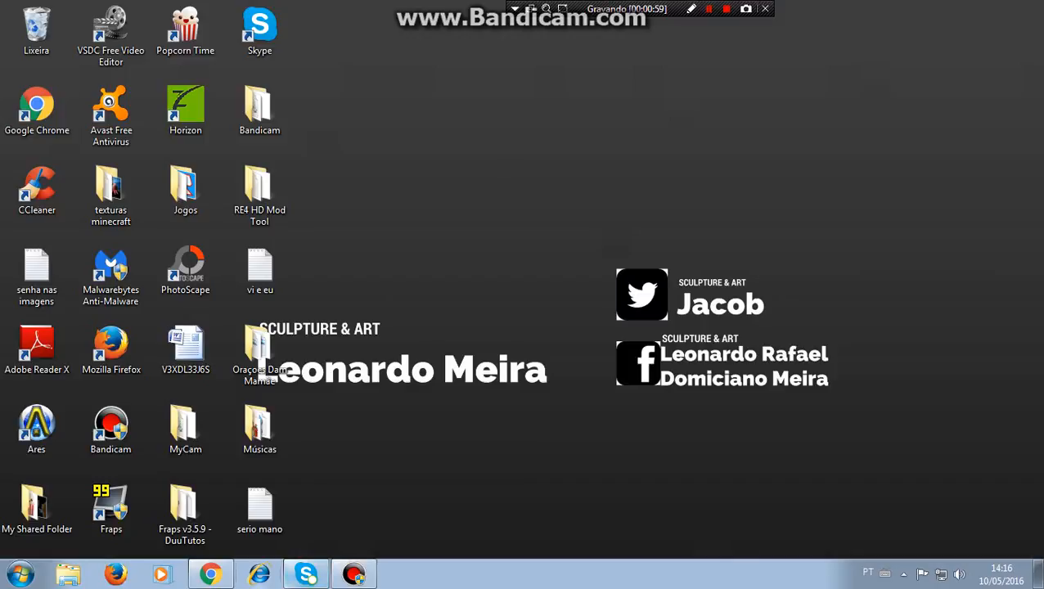
# Step: Switch to Canva in Chrome, start a new YouTube channel art design and browse its layouts
pyautogui.click(210, 574)
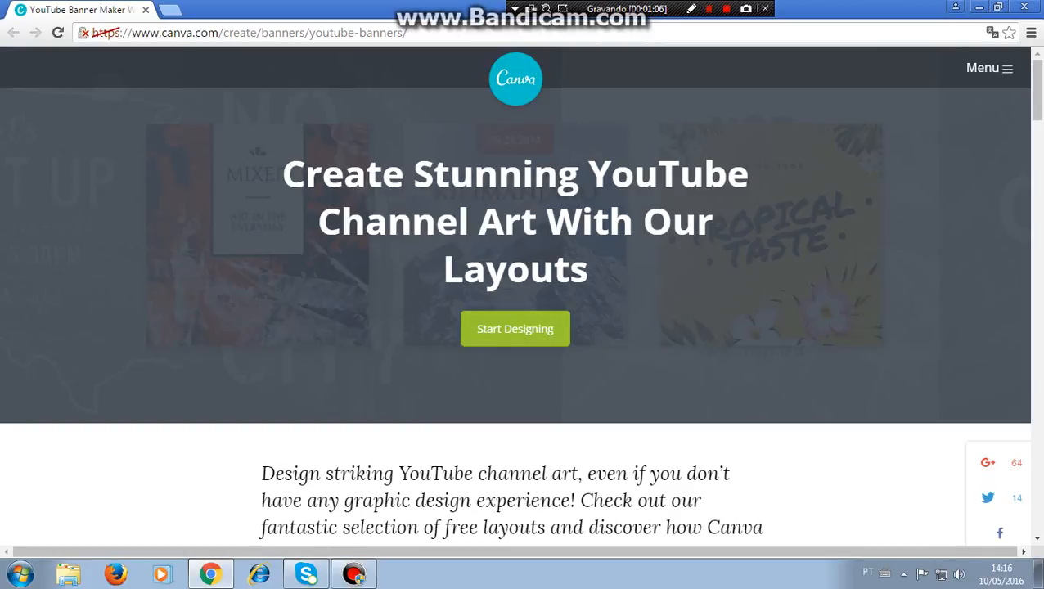
pyautogui.click(516, 329)
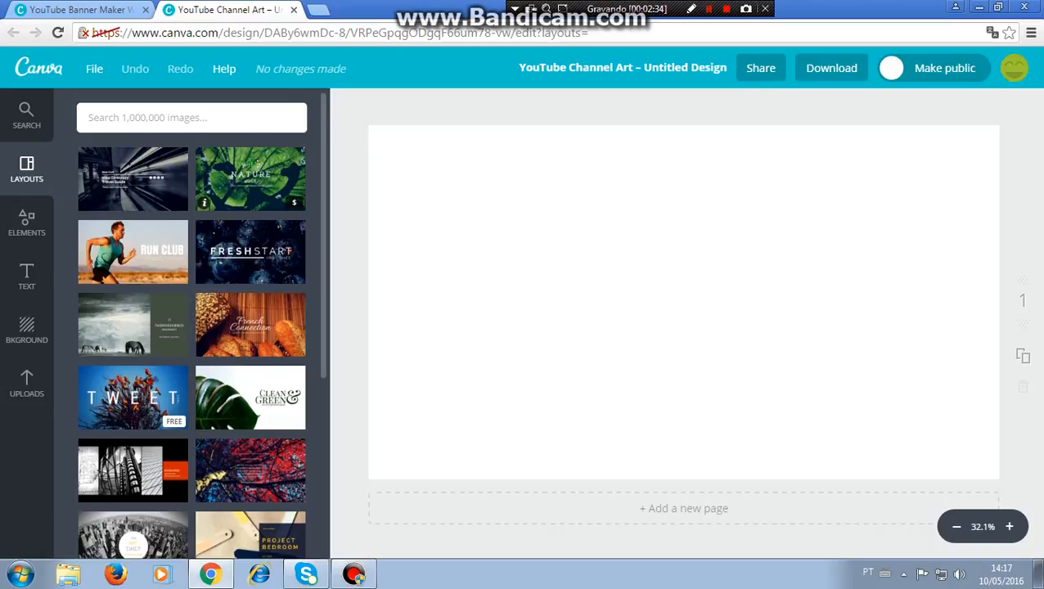
pyautogui.scroll(-3, 192, 328)
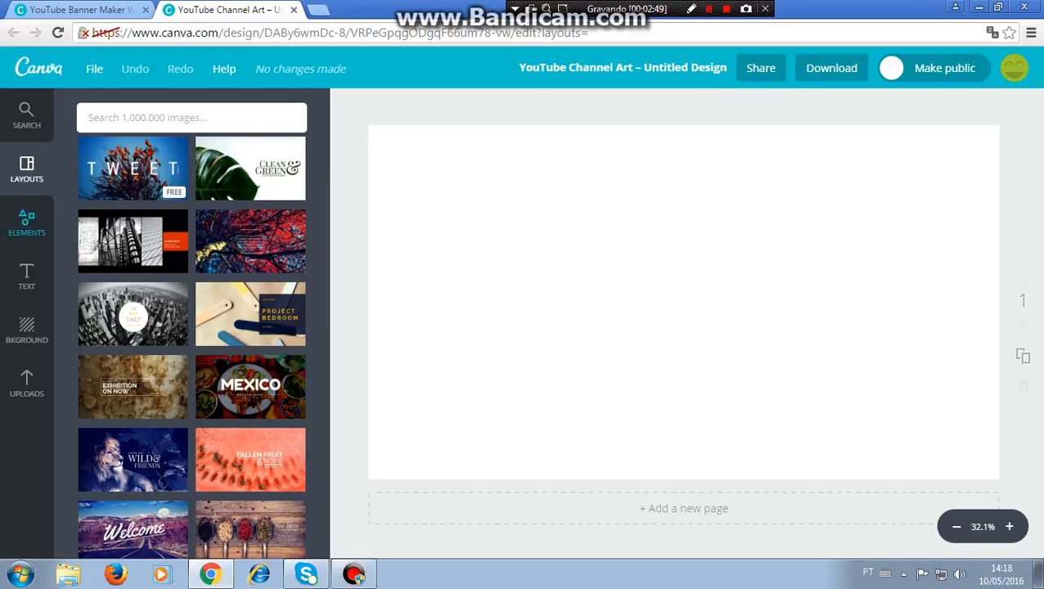
# Step: Try a single-image grid on the blank page, replace it with the wide-and-narrow two-column grid and shift it slightly
pyautogui.click(27, 222)
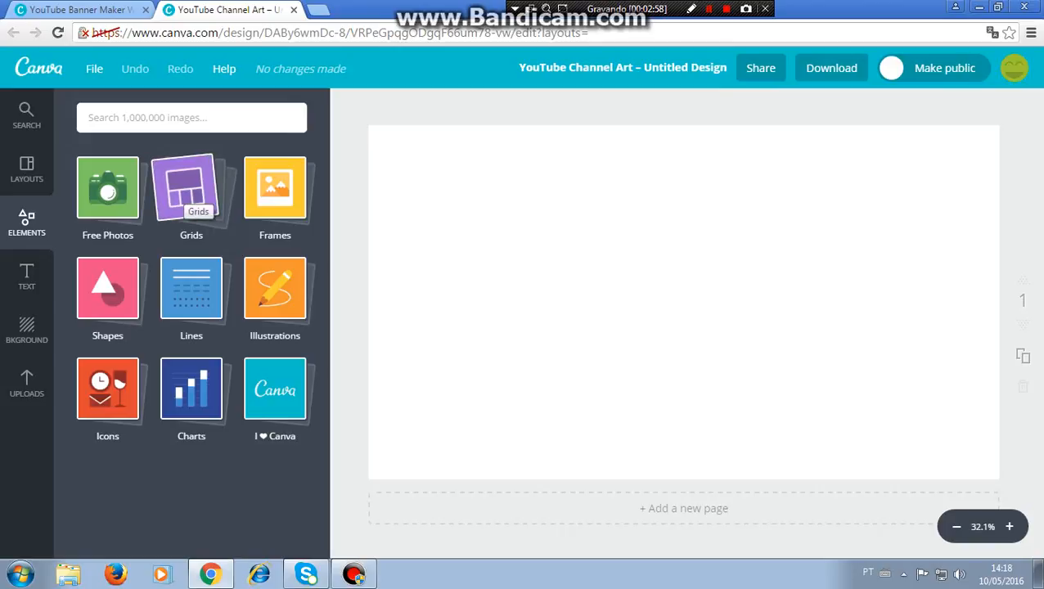
pyautogui.click(190, 190)
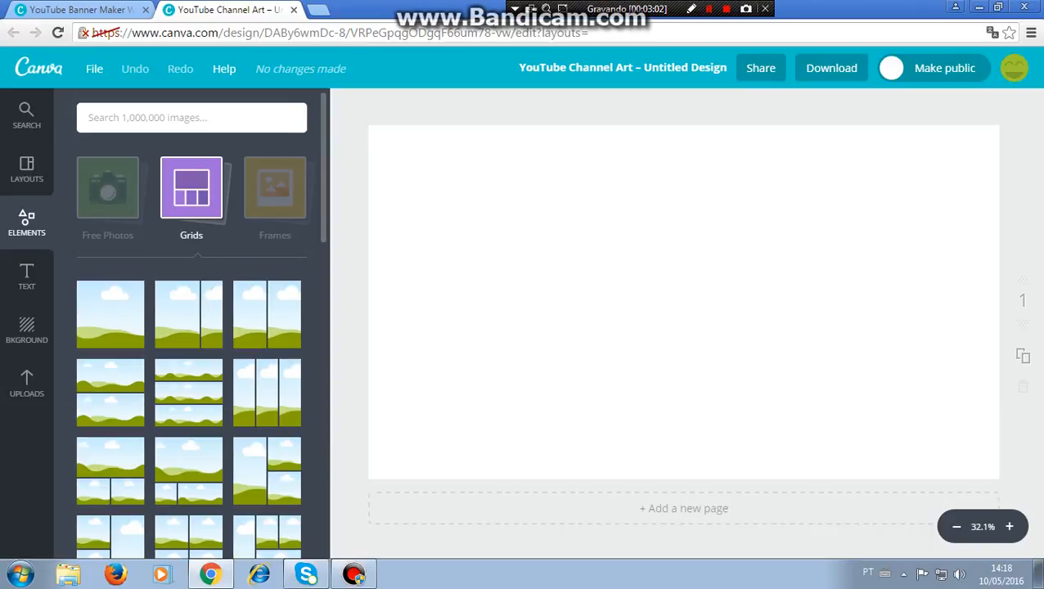
pyautogui.moveTo(110, 314); pyautogui.dragTo(392, 349)
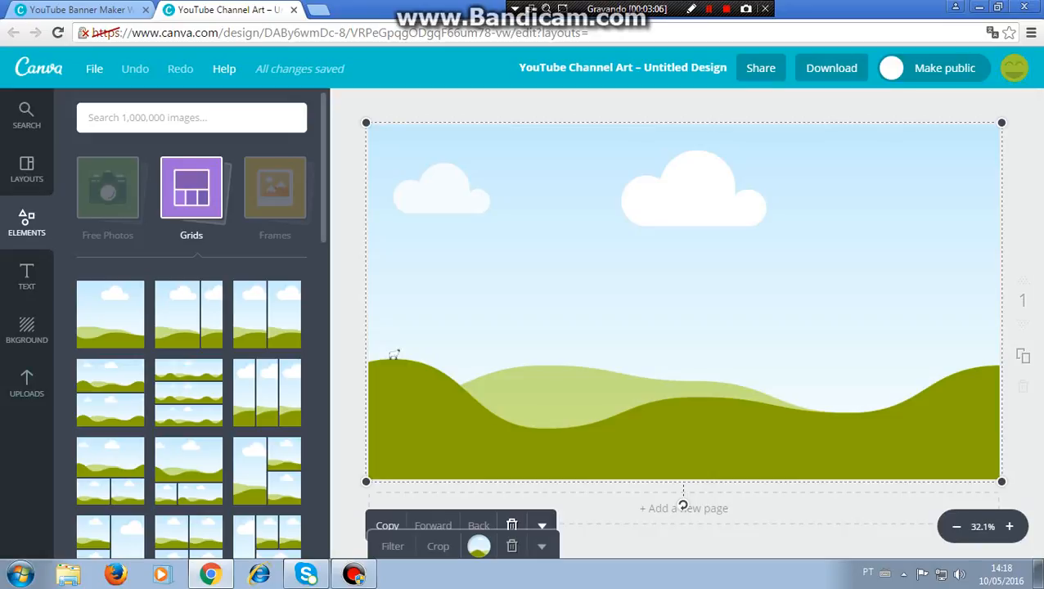
pyautogui.click(188, 314)
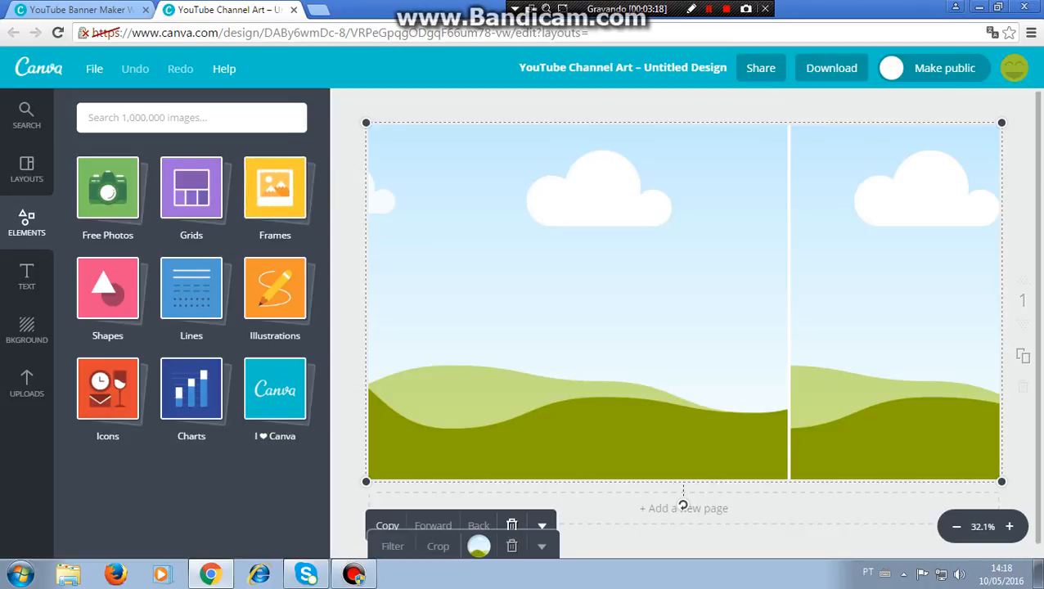
pyautogui.moveTo(683, 506); pyautogui.dragTo(663, 509)
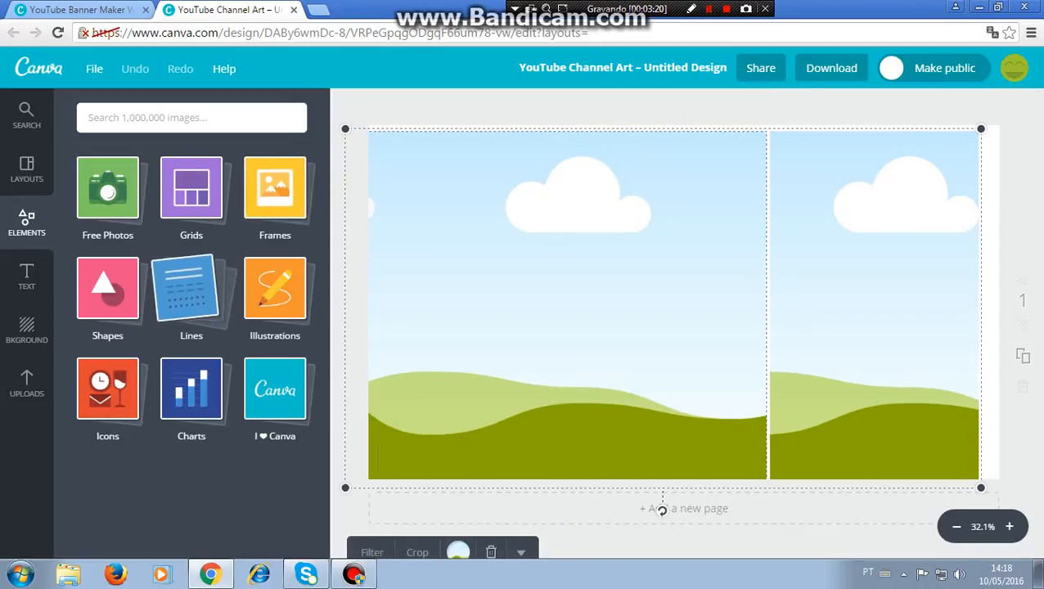
# Step: Browse the Shapes, Lines, Illustrations and Icons element collections
pyautogui.click(108, 288)
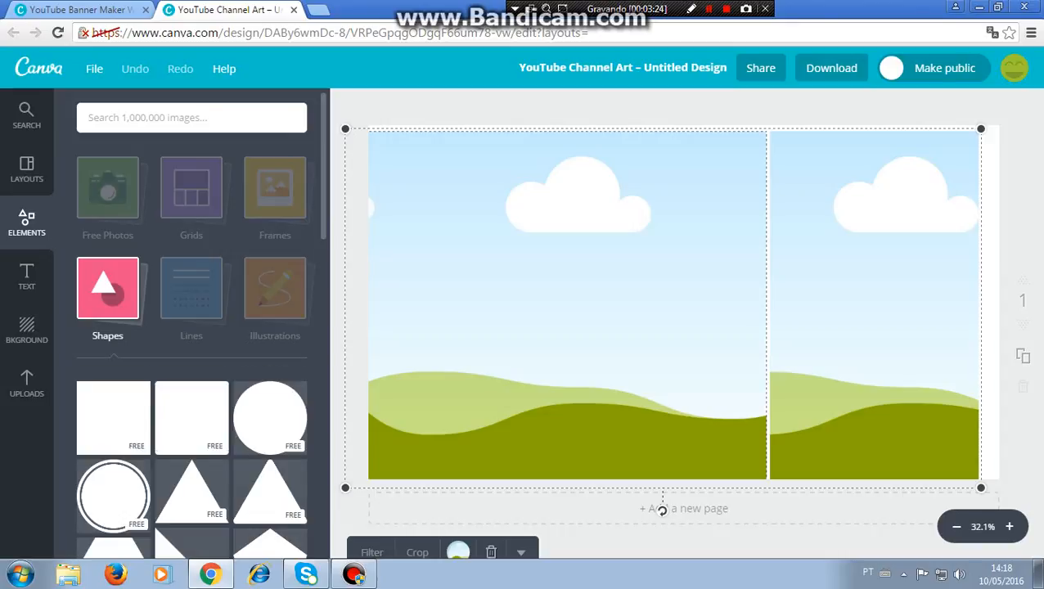
pyautogui.click(192, 290)
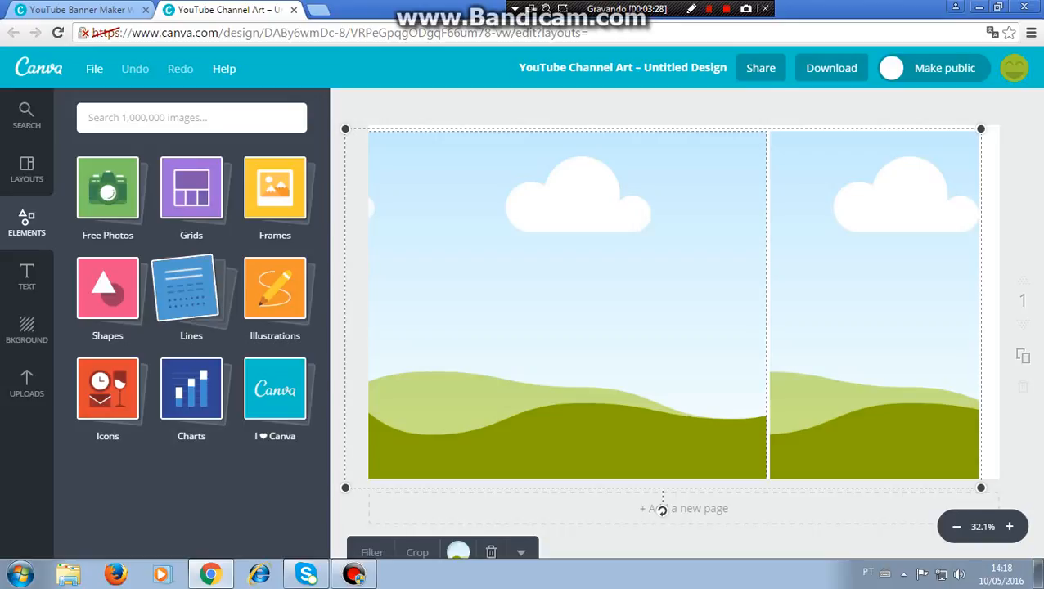
pyautogui.click(191, 288)
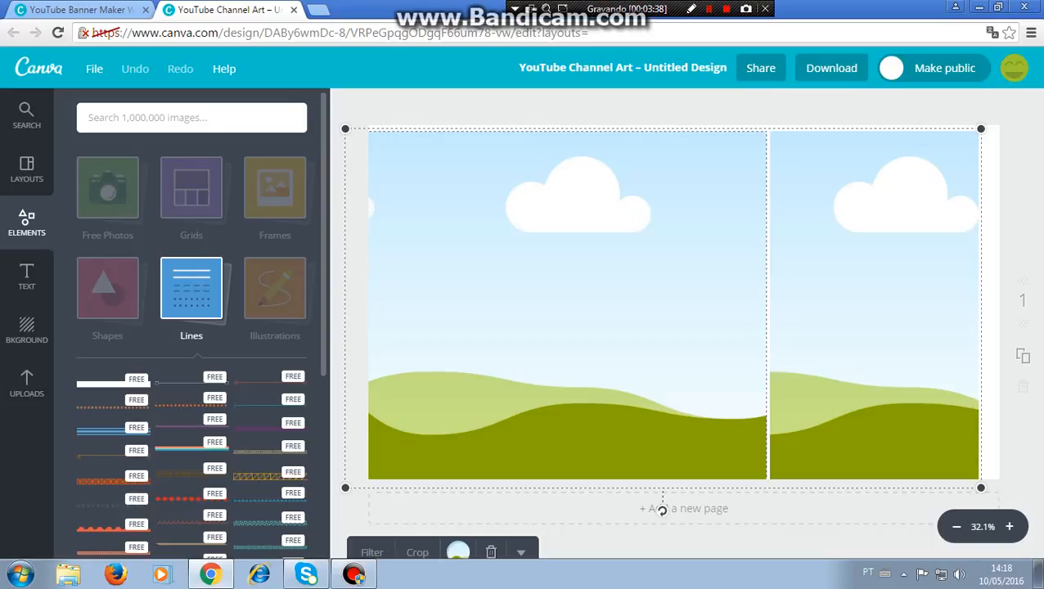
pyautogui.click(274, 288)
pyautogui.click(274, 288)
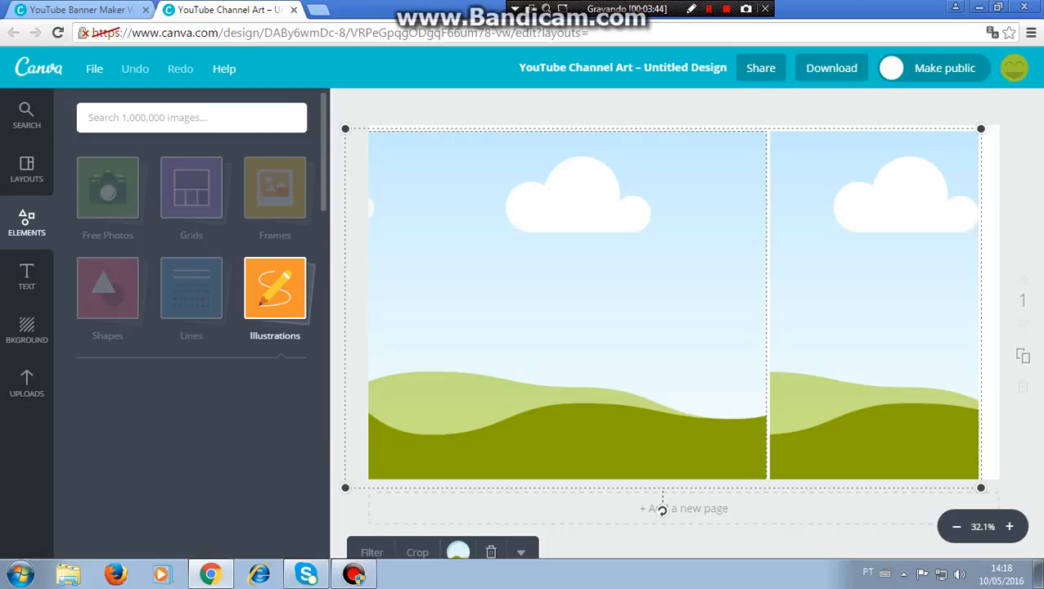
pyautogui.scroll(-1, 246, 524)
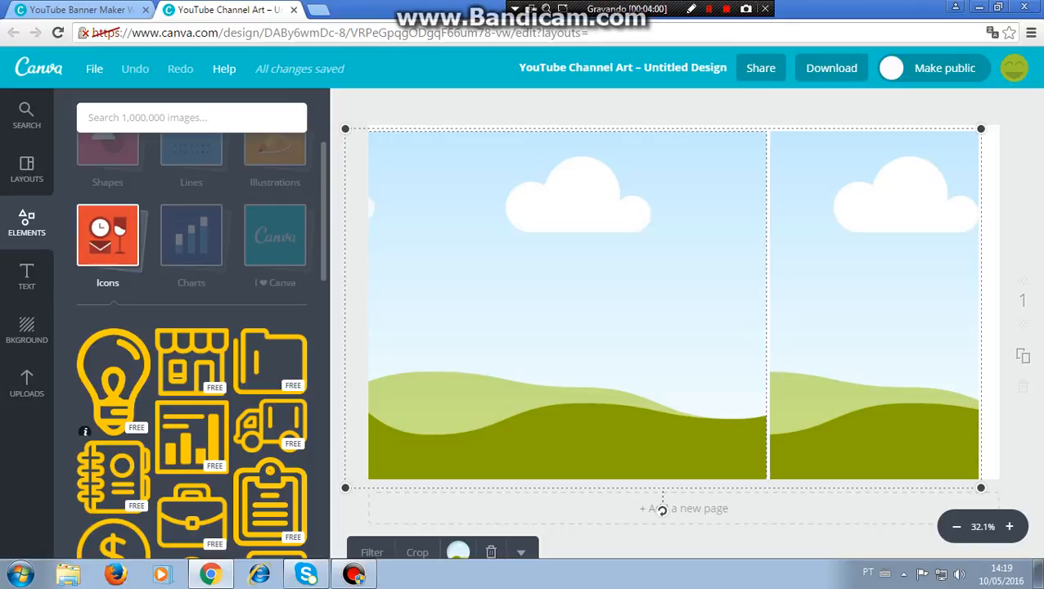
# Step: Try the light bulb icon on the page, and delete both the icon and the two-column grid
pyautogui.click(113, 380)
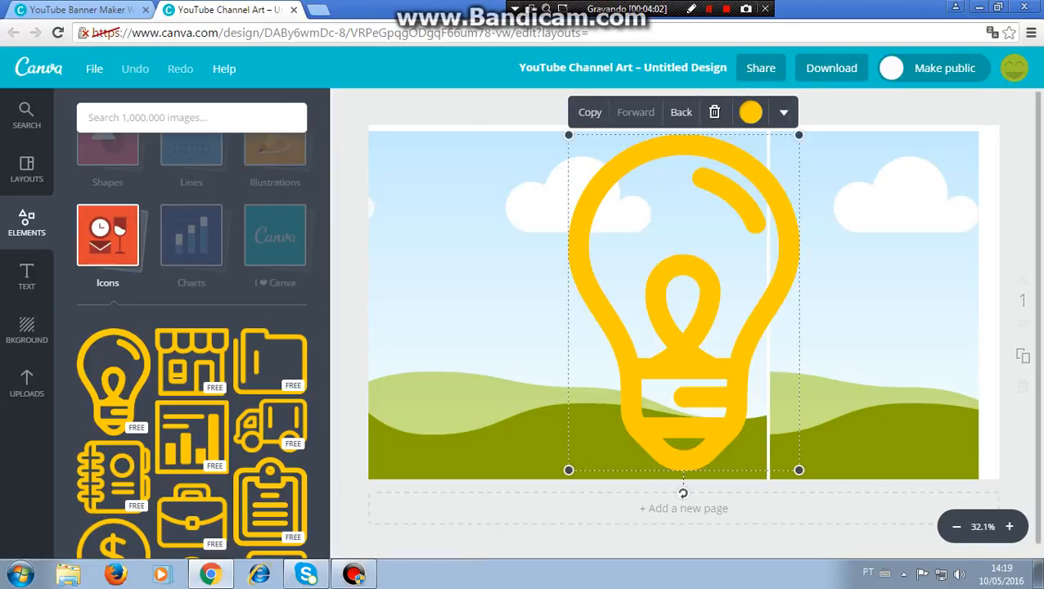
pyautogui.click(714, 112)
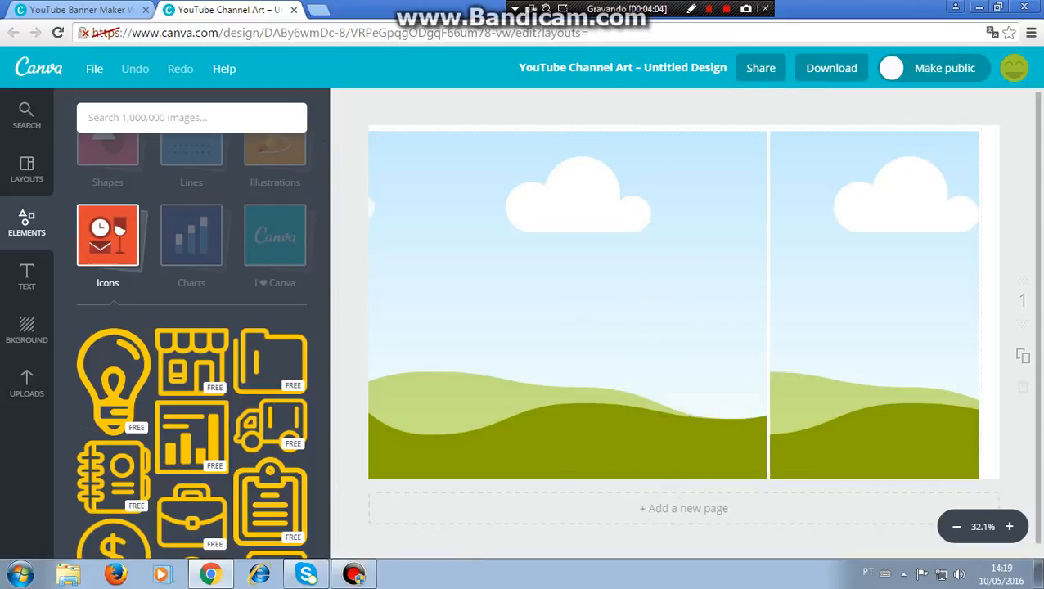
pyautogui.click(660, 504)
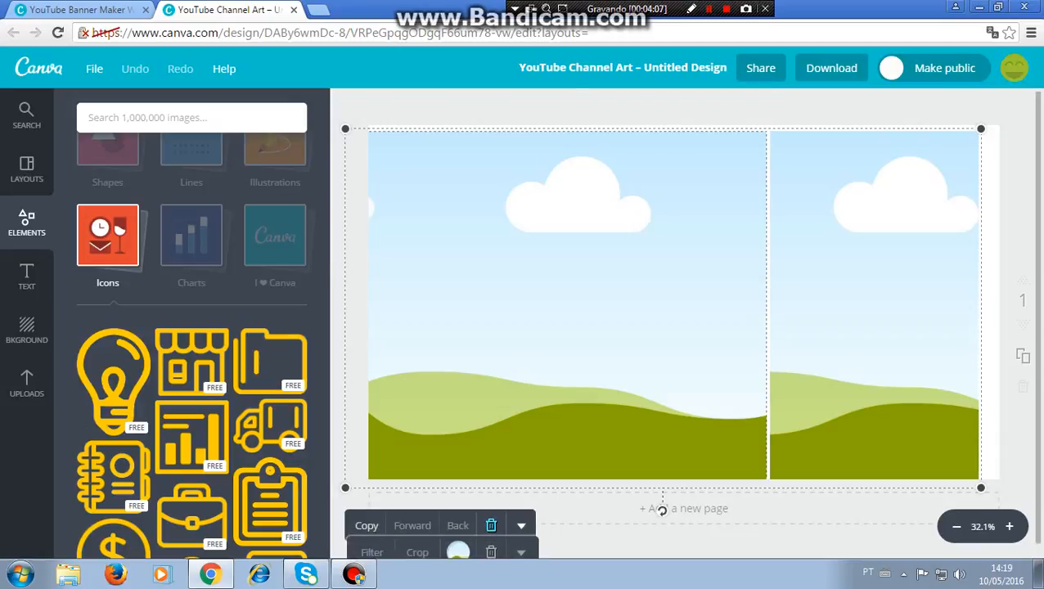
pyautogui.click(492, 525)
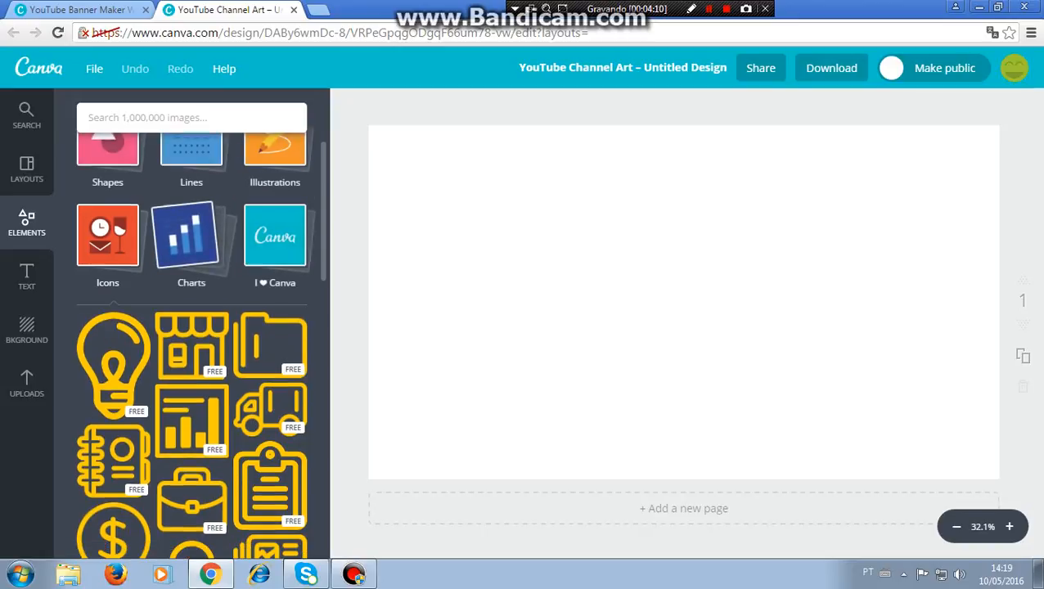
# Step: Examine the Lines and Charts element collections for items that could be used in the banner
pyautogui.scroll(3, 192, 327)
pyautogui.click(188, 288)
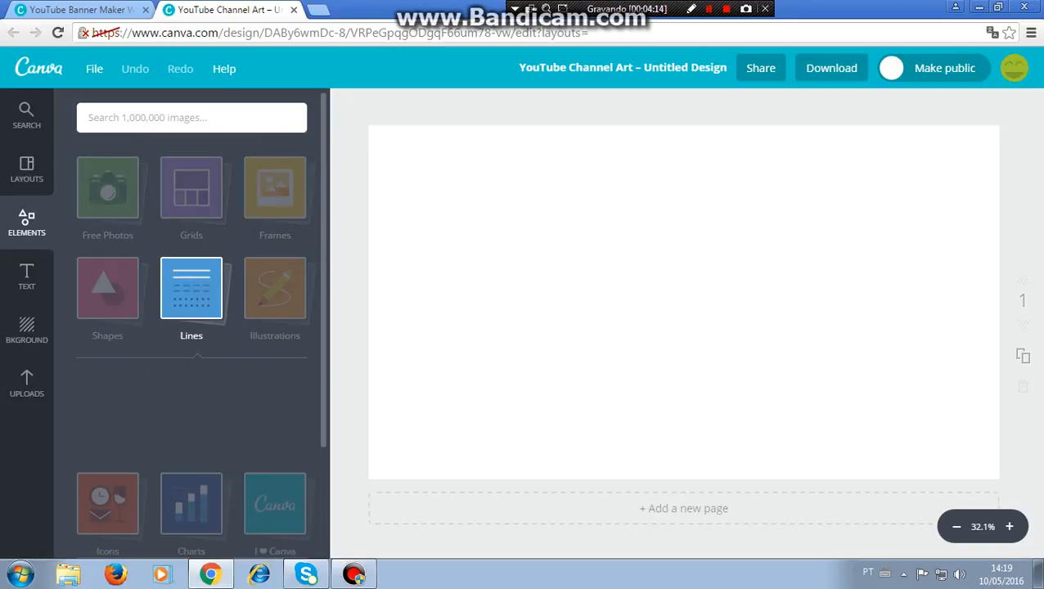
pyautogui.click(118, 309)
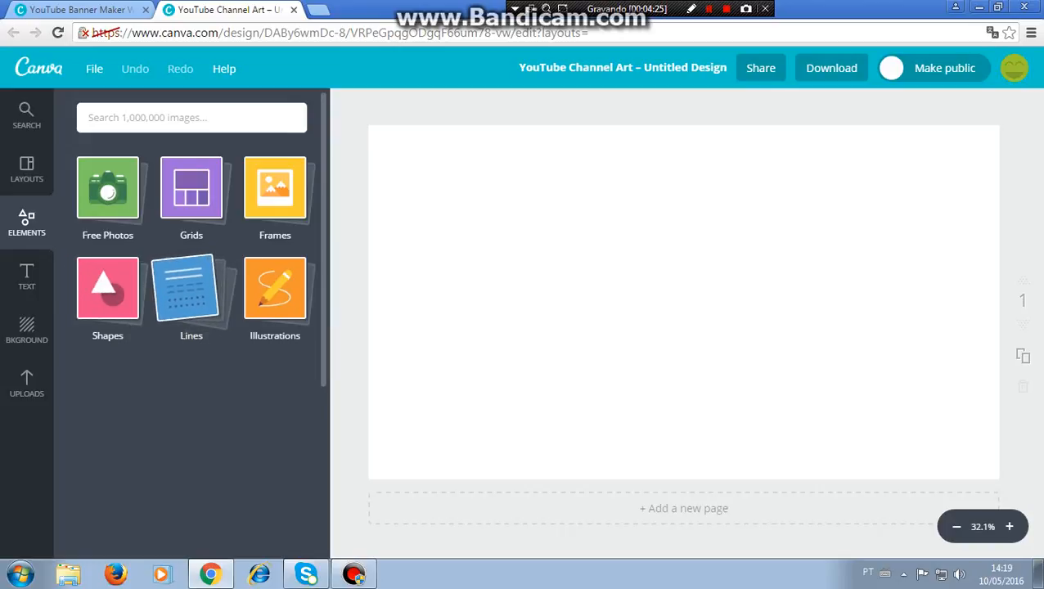
pyautogui.click(191, 288)
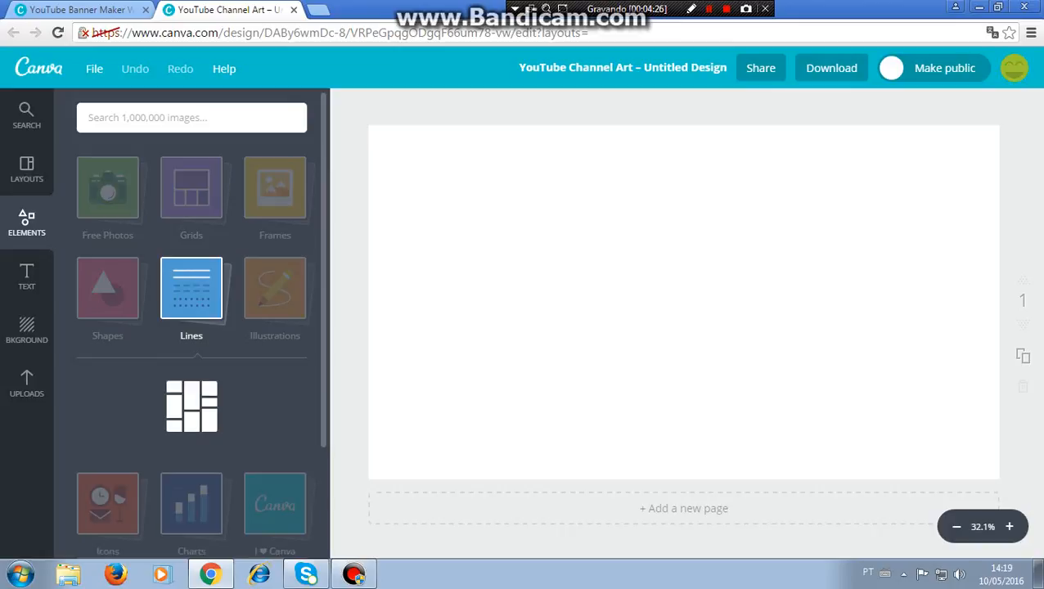
pyautogui.click(191, 288)
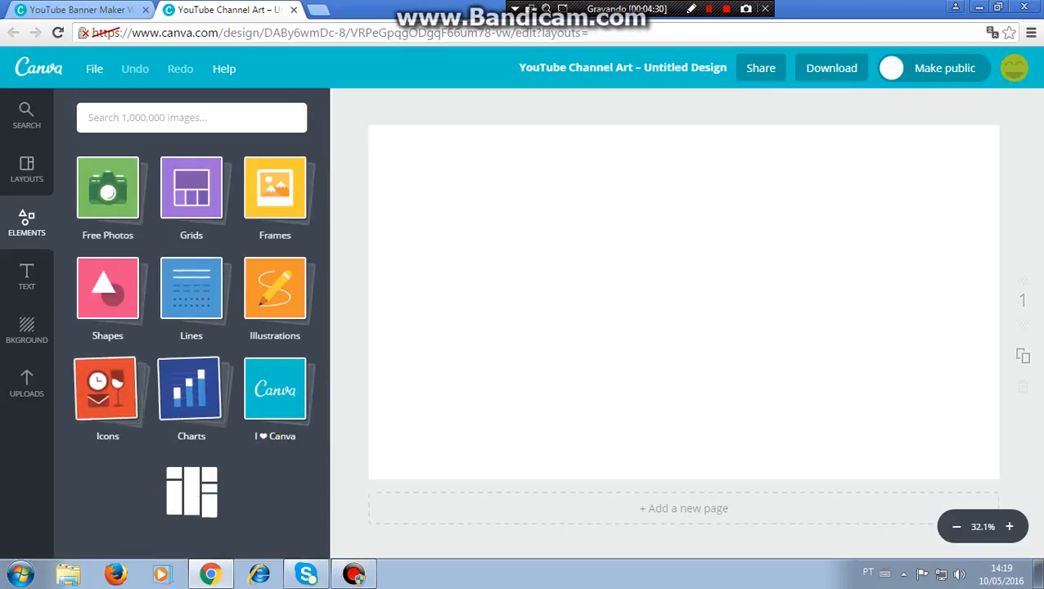
pyautogui.click(191, 388)
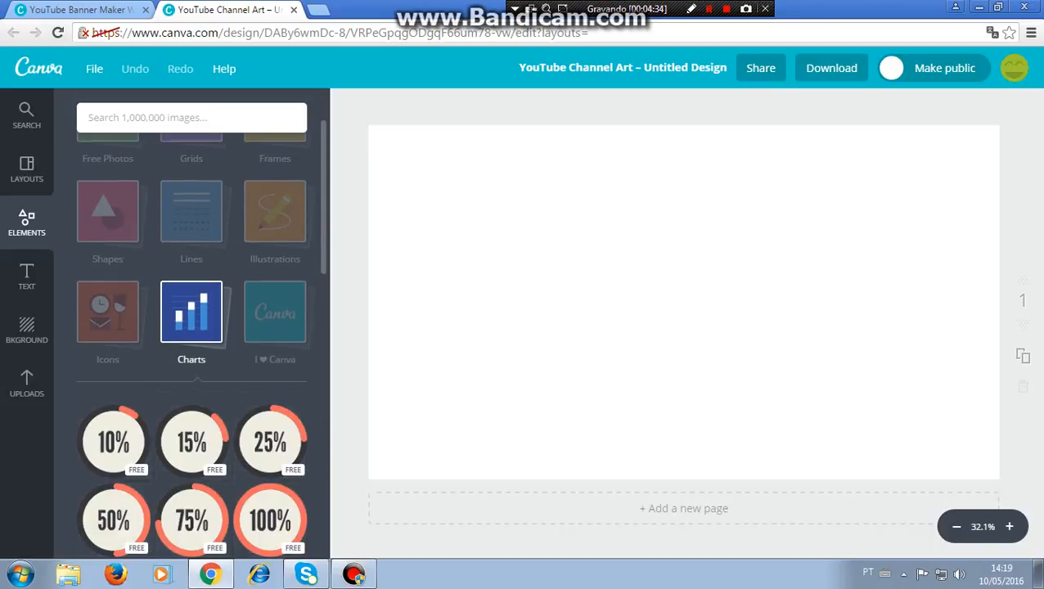
pyautogui.scroll(-3, 191, 343)
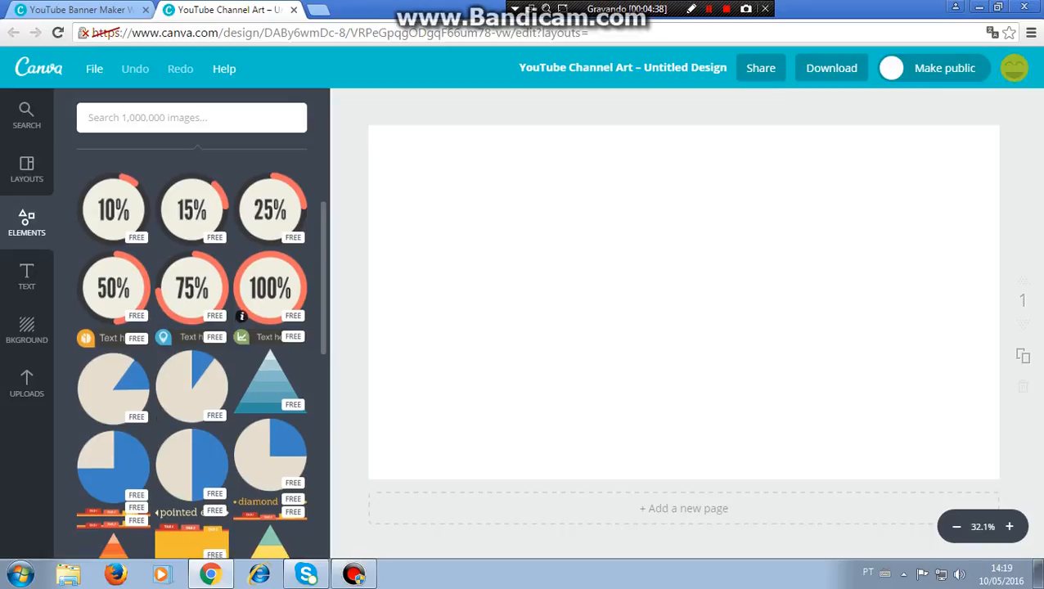
pyautogui.scroll(-6, 191, 343)
pyautogui.scroll(-1, 246, 245)
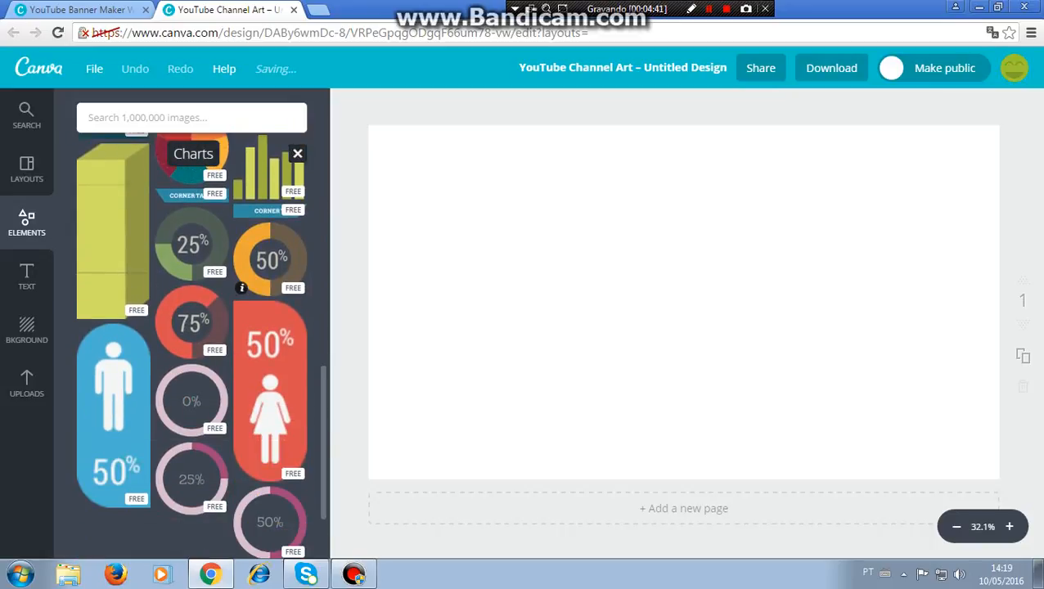
pyautogui.scroll(-3, 193, 344)
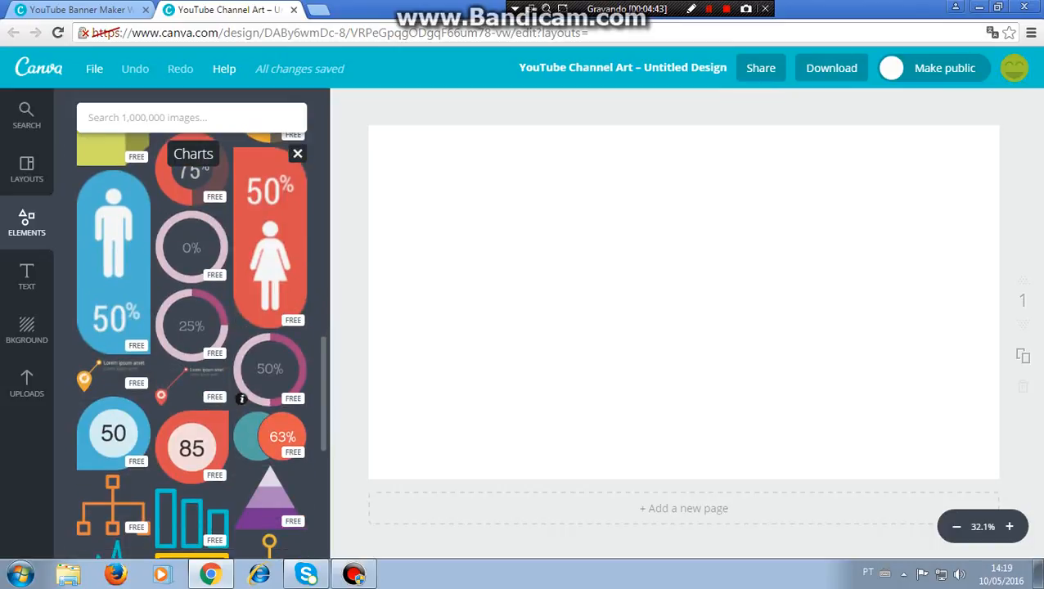
pyautogui.scroll(5, 193, 343)
pyautogui.scroll(5, 192, 344)
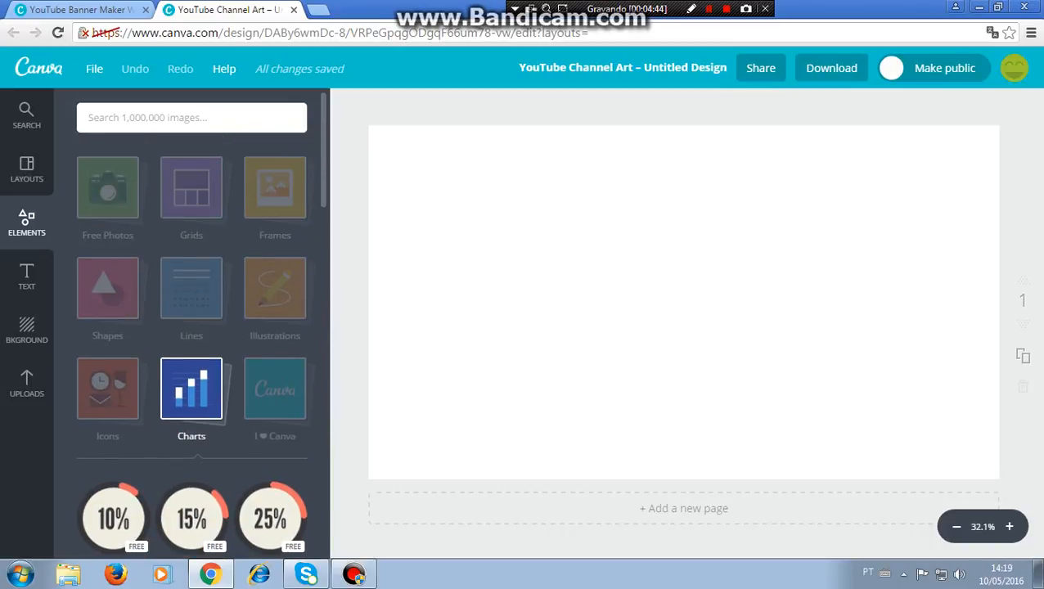
# Step: Browse the I ♥ Canva badges and the Free Photos collection
pyautogui.click(275, 388)
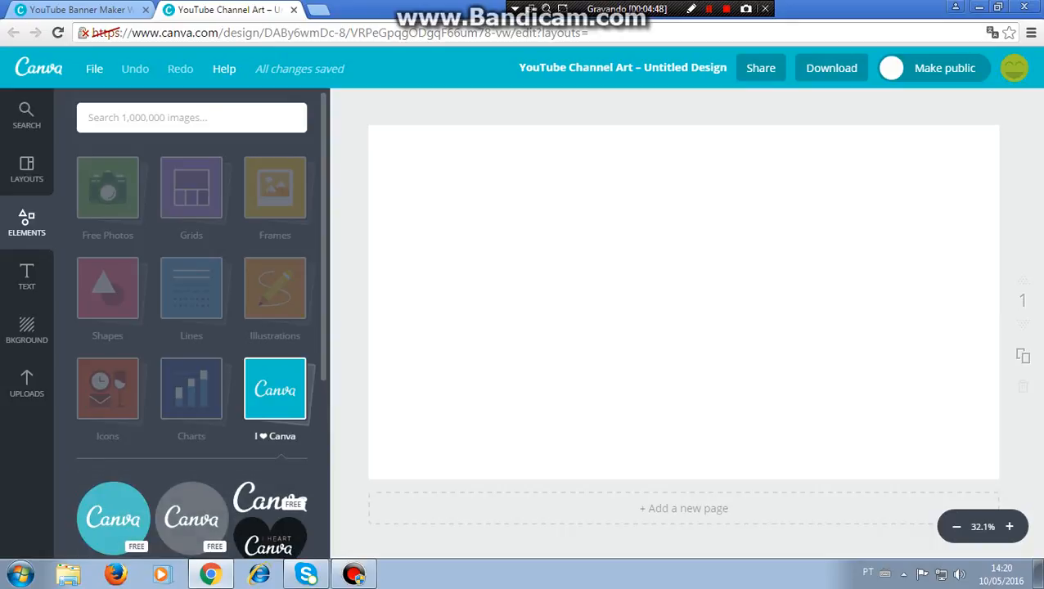
pyautogui.scroll(-2, 193, 344)
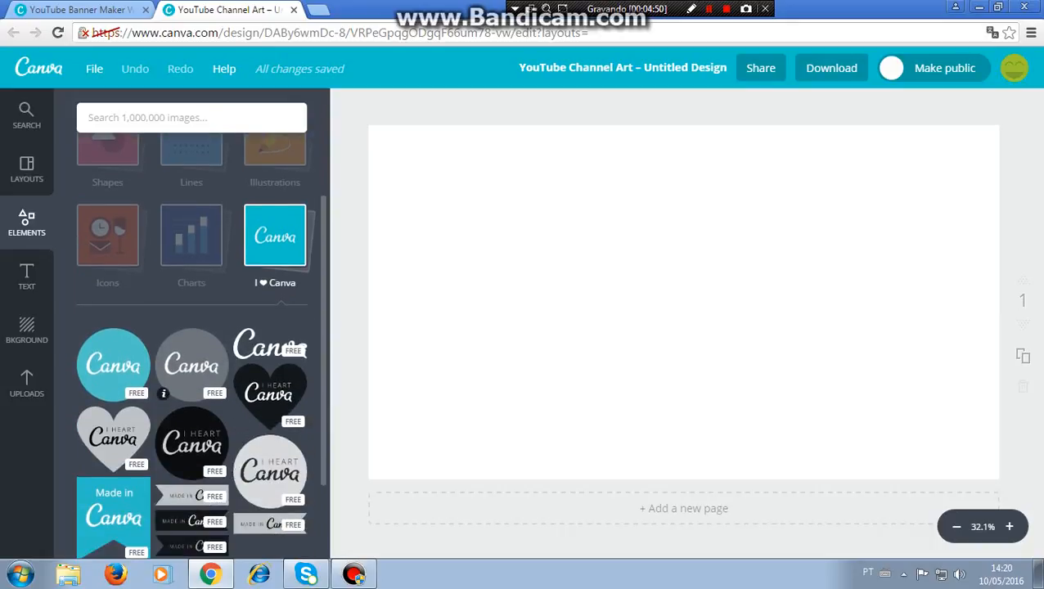
pyautogui.scroll(2, 192, 343)
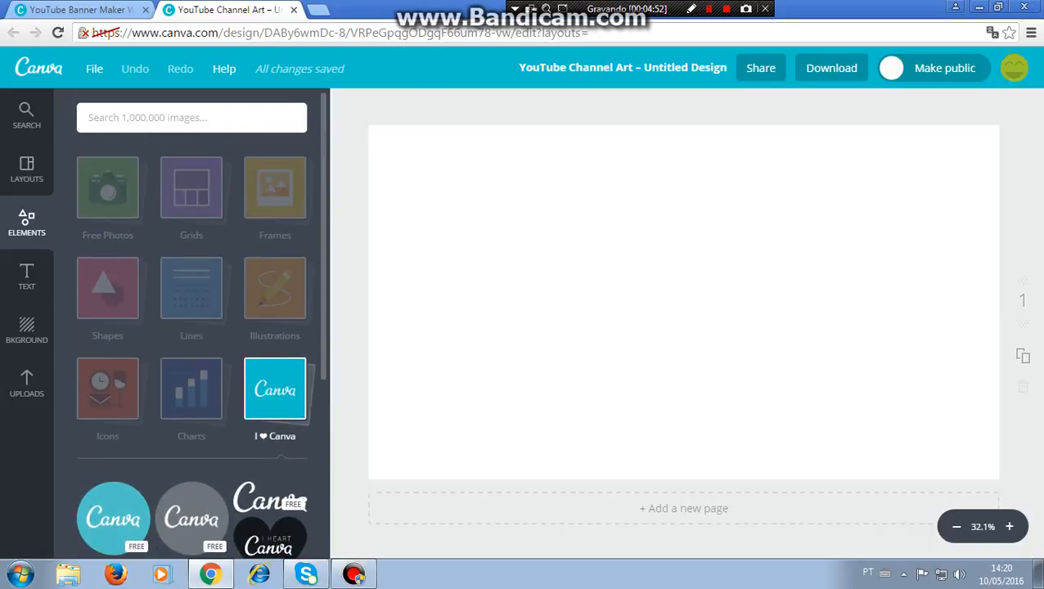
pyautogui.click(103, 188)
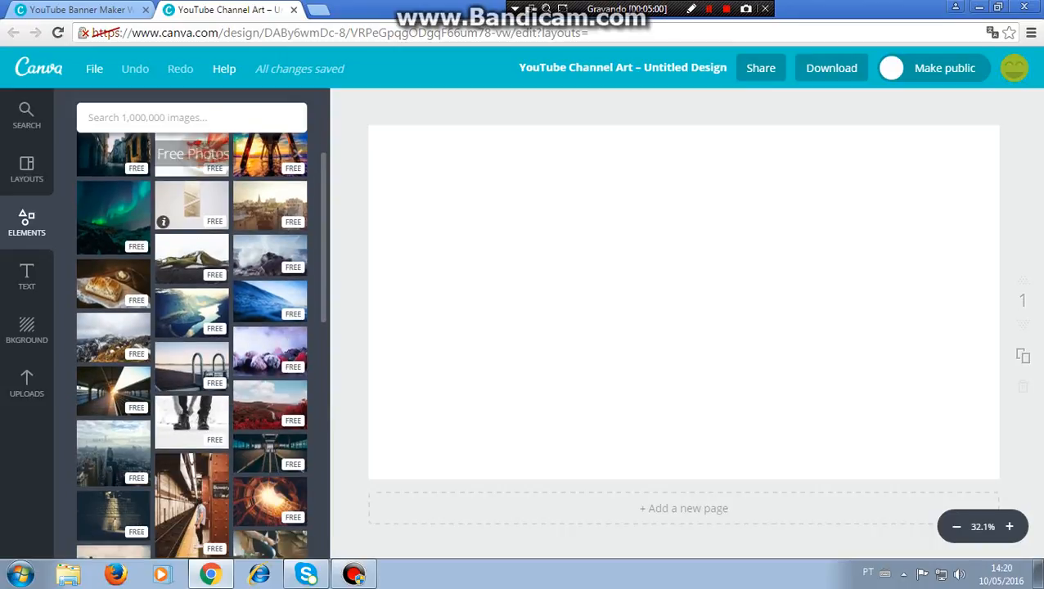
pyautogui.scroll(-2, 191, 344)
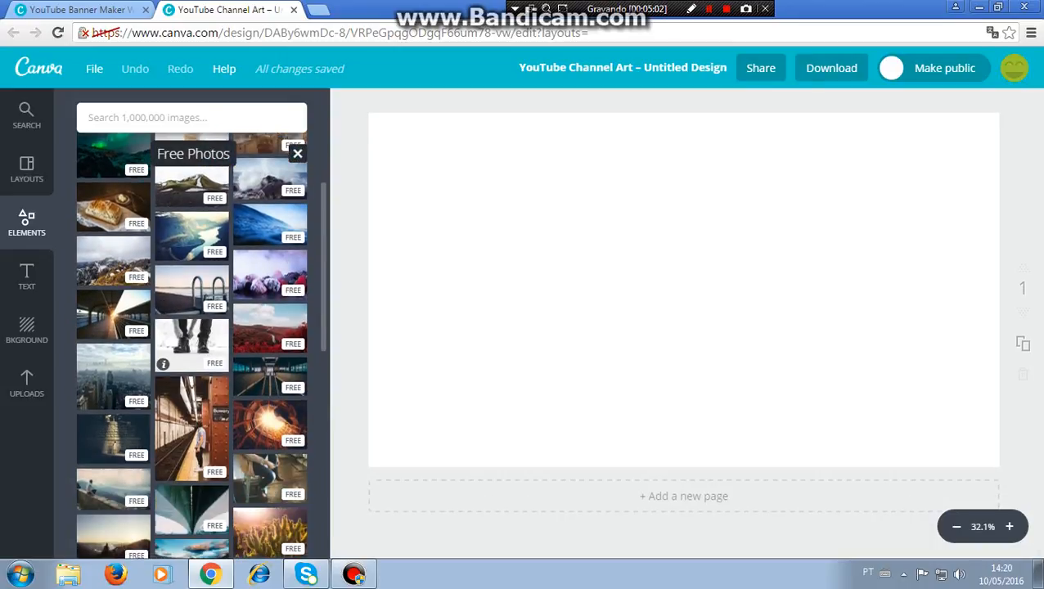
pyautogui.scroll(-5, 192, 343)
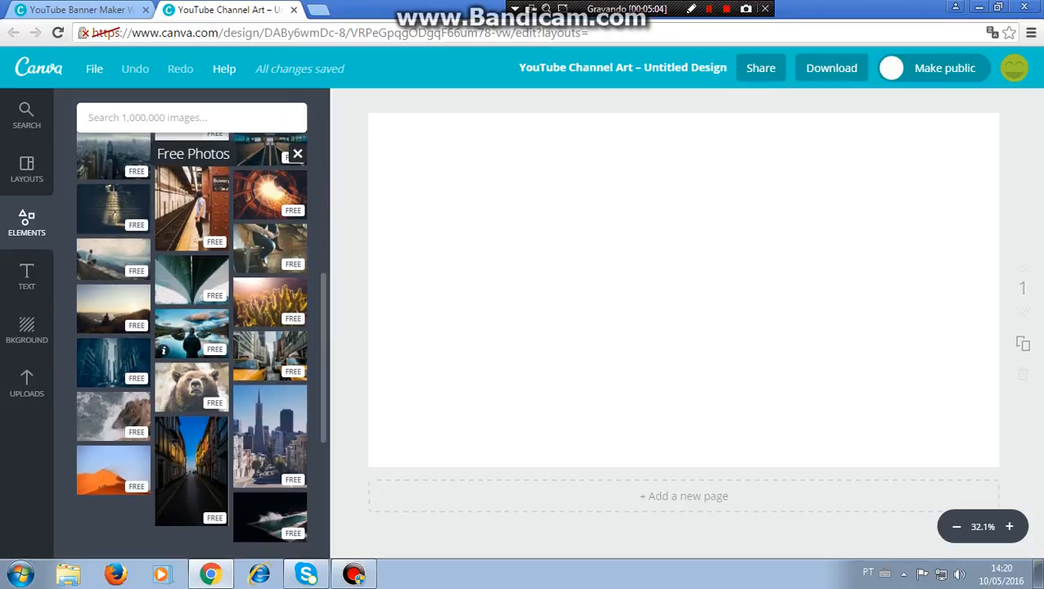
# Step: Try the free photo of a dark street between buildings on the page, and delete it
pyautogui.moveTo(190, 471); pyautogui.dragTo(486, 364)
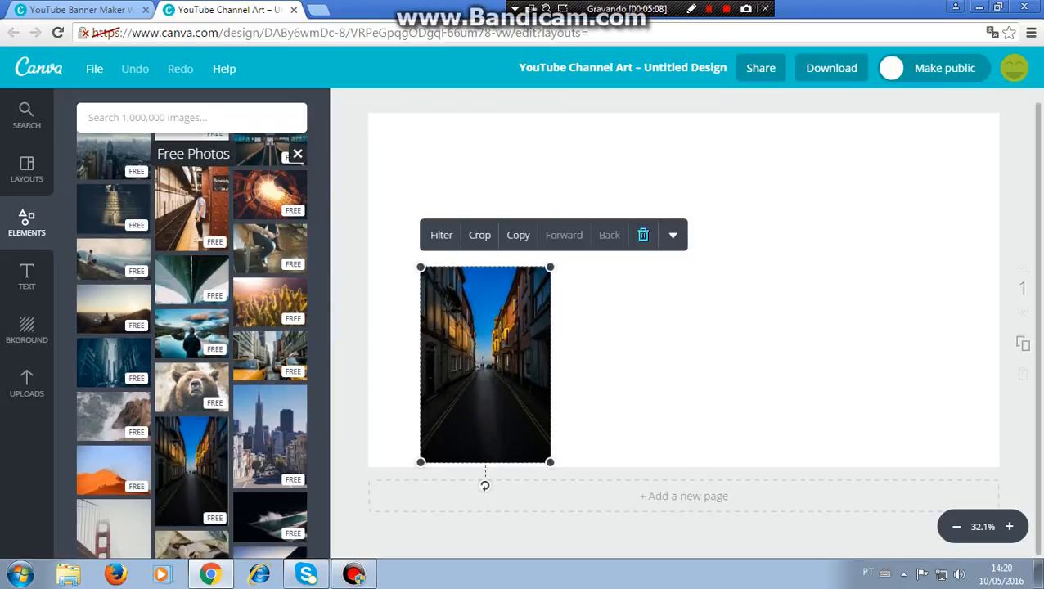
pyautogui.click(643, 236)
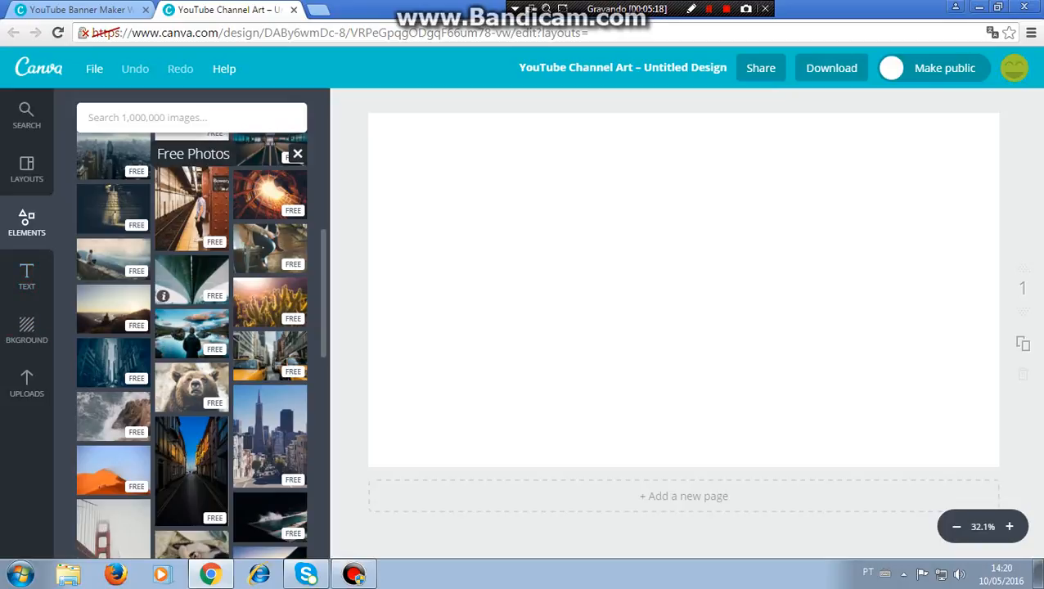
# Step: Add the "Copenhagen University Press" text design to the page, select its heading for editing, and browse the other text designs
pyautogui.click(26, 276)
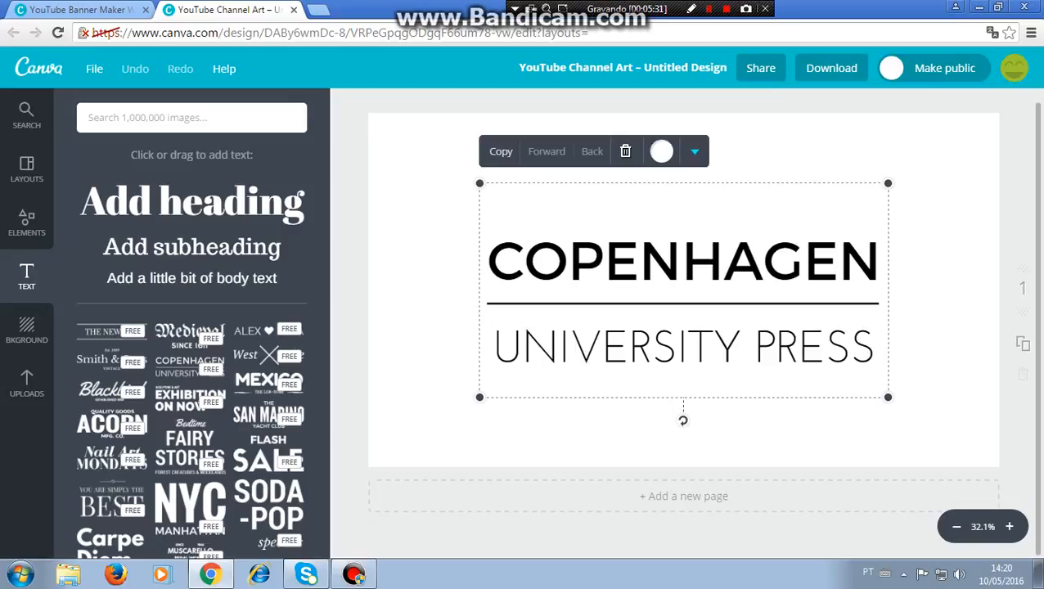
pyautogui.click(695, 151)
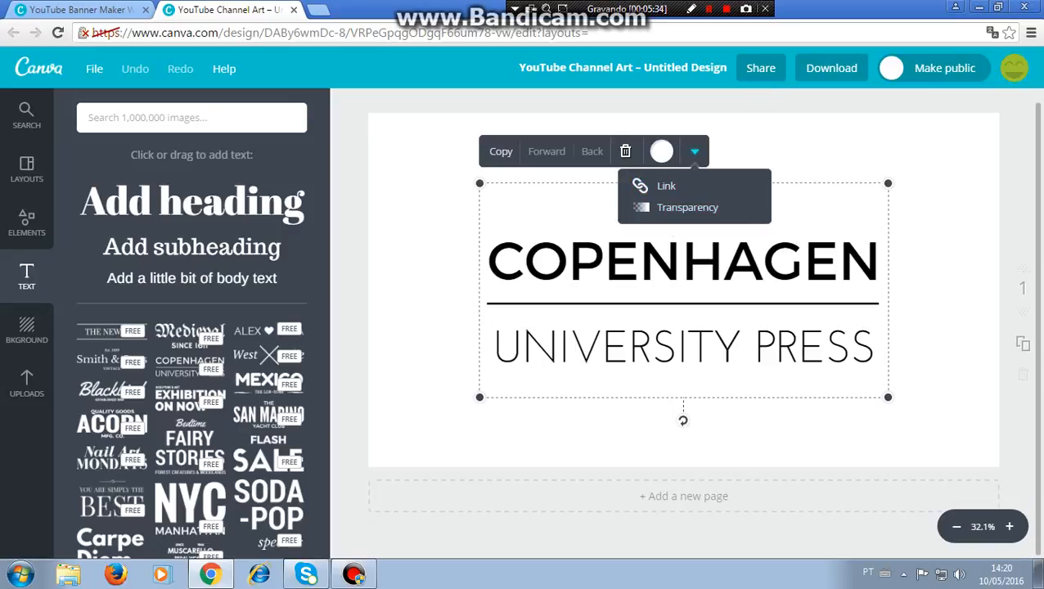
pyautogui.press('Escape')
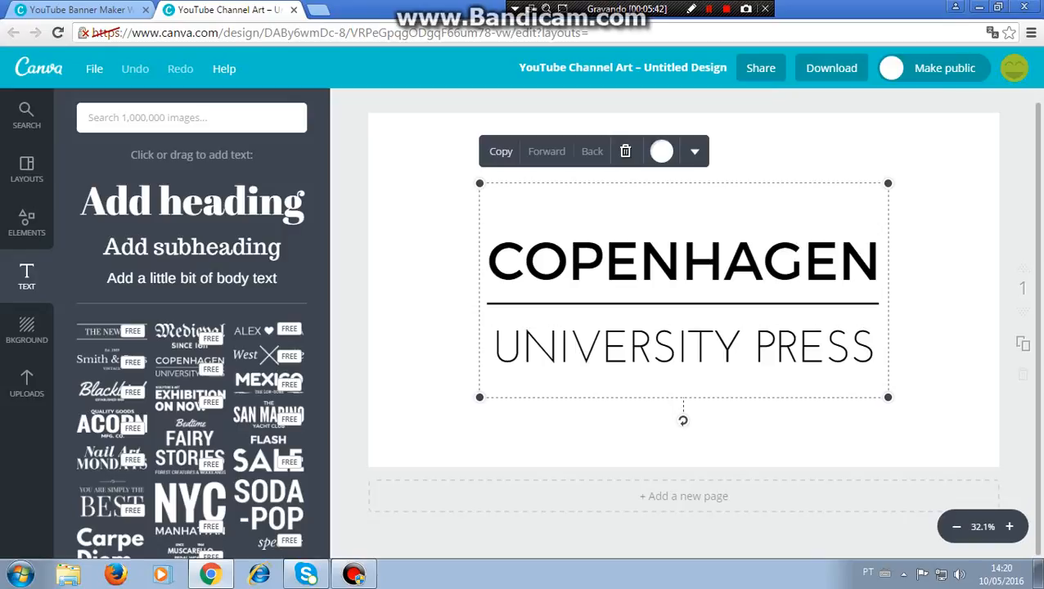
pyautogui.click(684, 260)
pyautogui.click(684, 260)
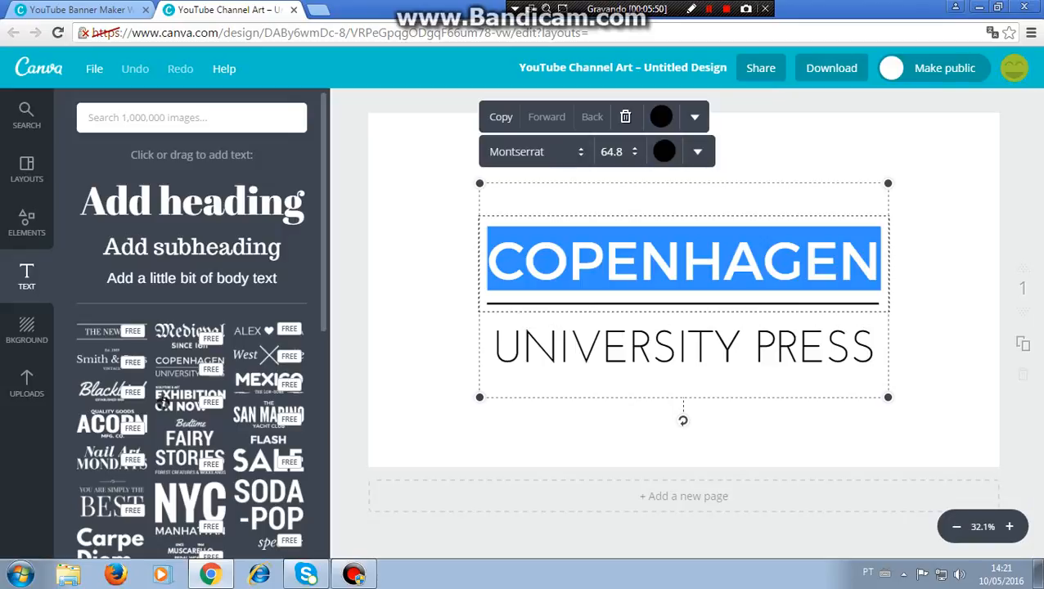
pyautogui.scroll(-5, 190, 393)
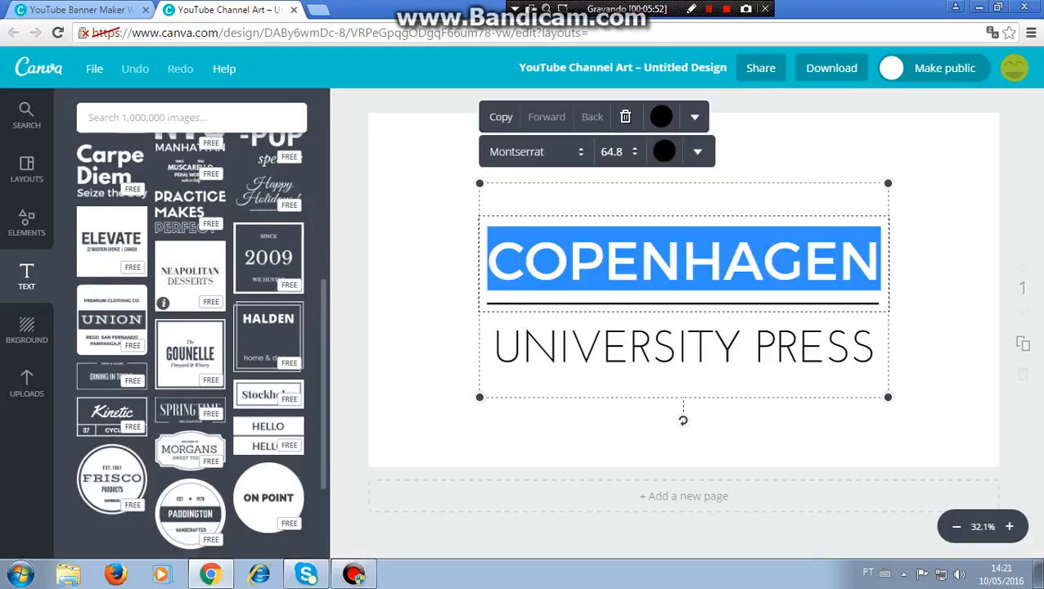
pyautogui.scroll(-2, 190, 393)
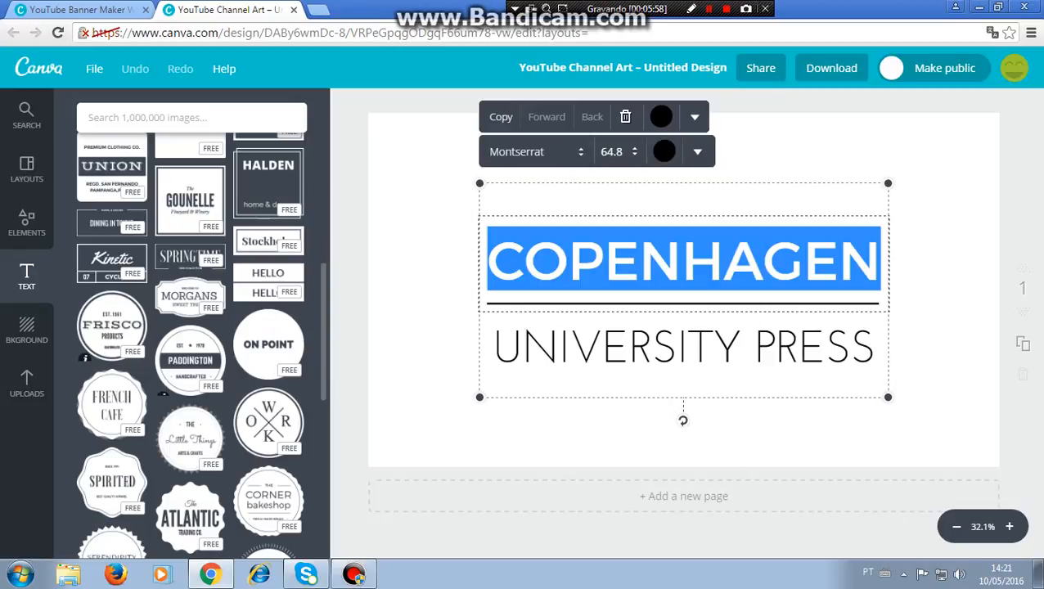
# Step: Try several textured and patterned backgrounds behind the text, ending with the smooth dark grey one
pyautogui.click(26, 331)
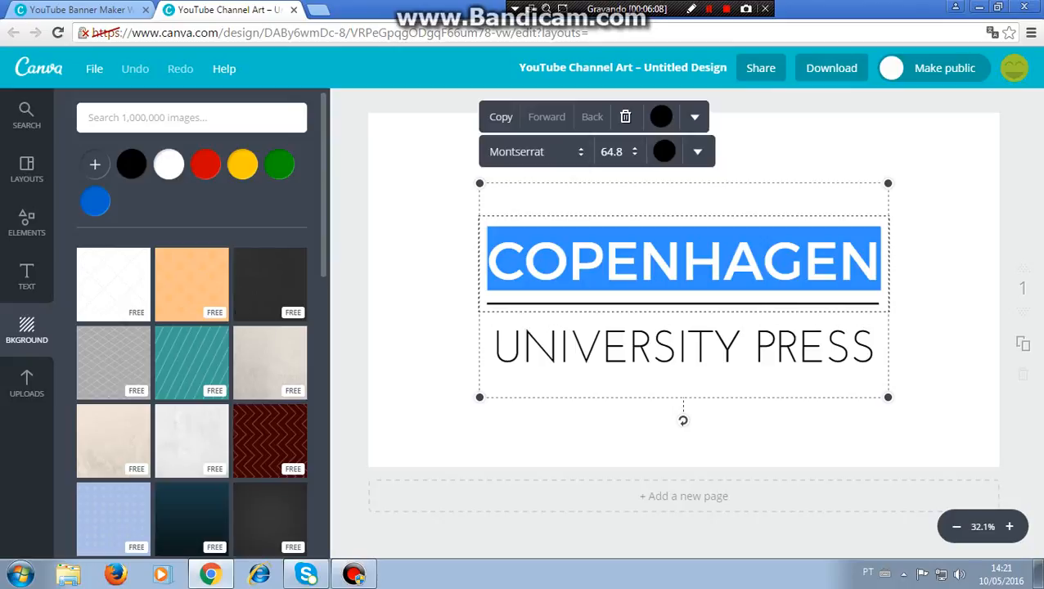
pyautogui.click(270, 282)
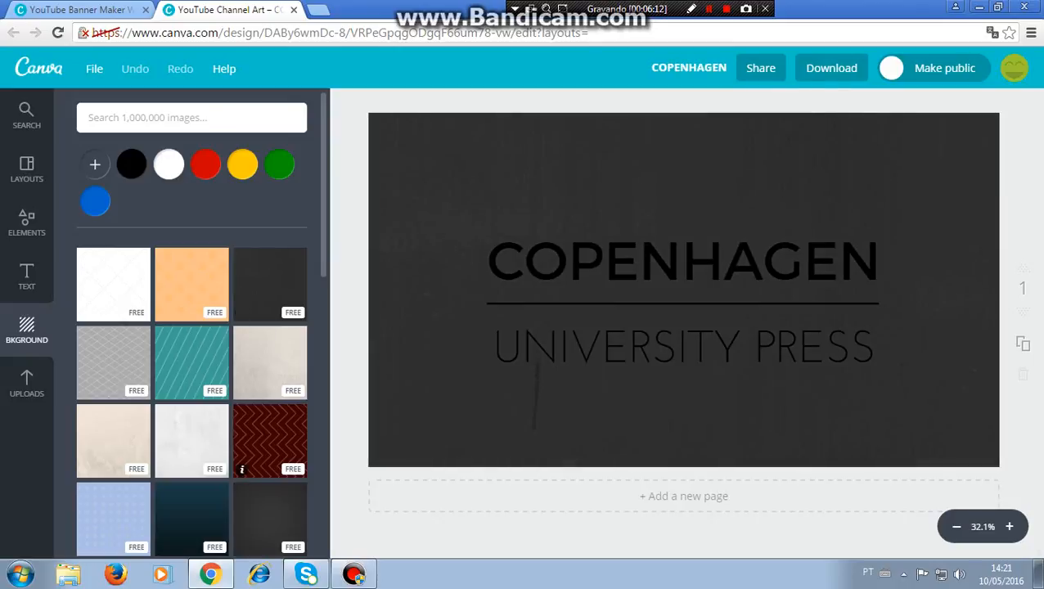
pyautogui.click(191, 442)
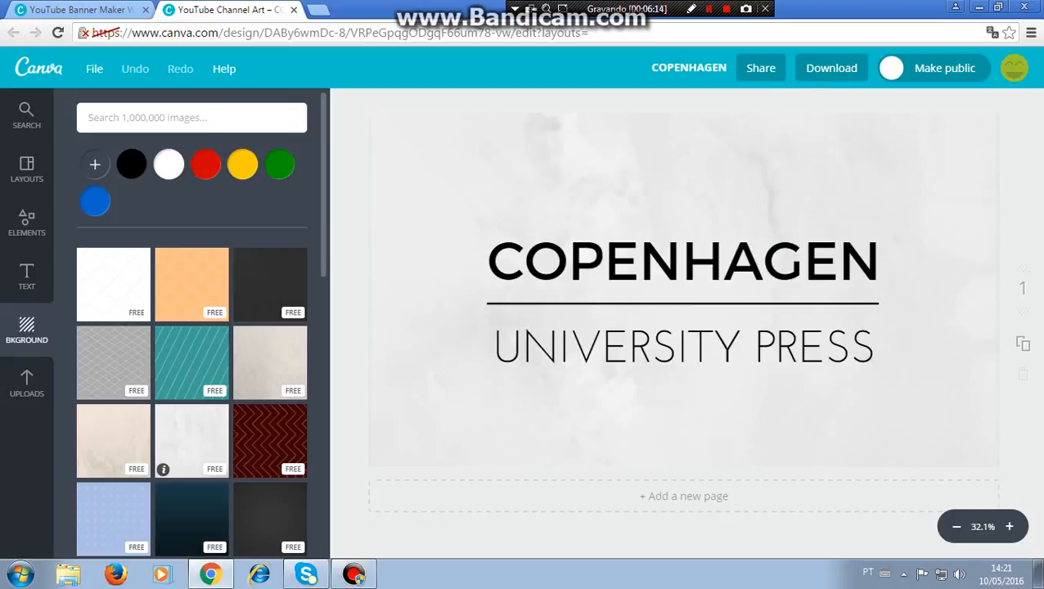
pyautogui.click(113, 440)
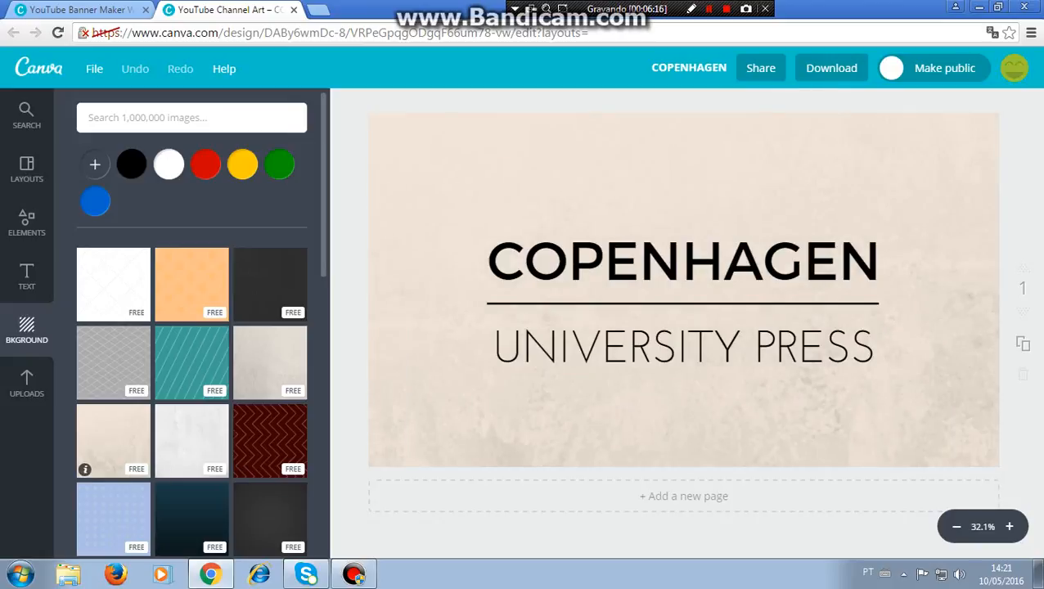
pyautogui.click(192, 517)
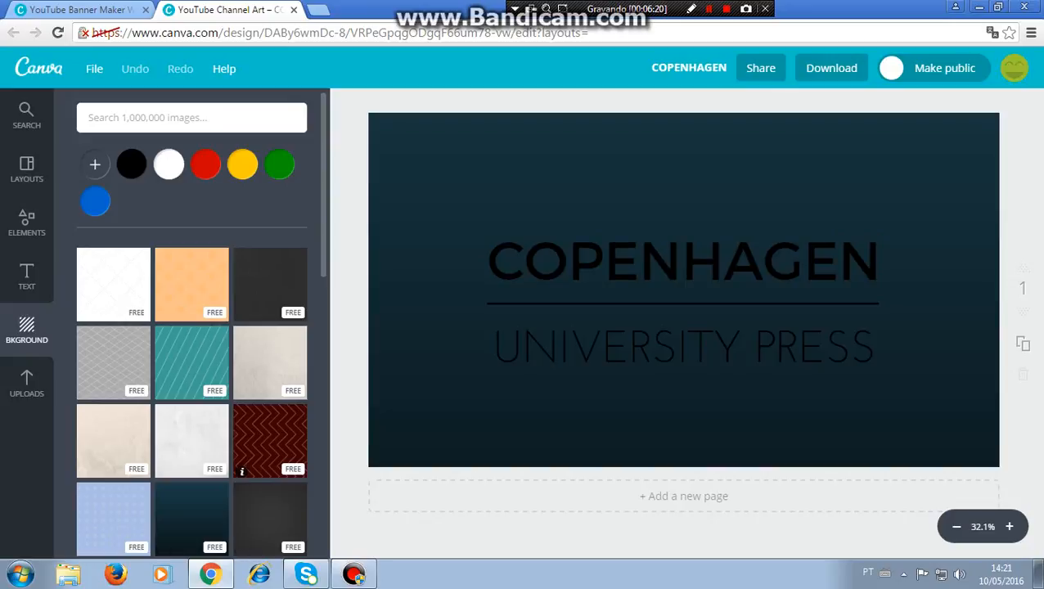
pyautogui.click(270, 440)
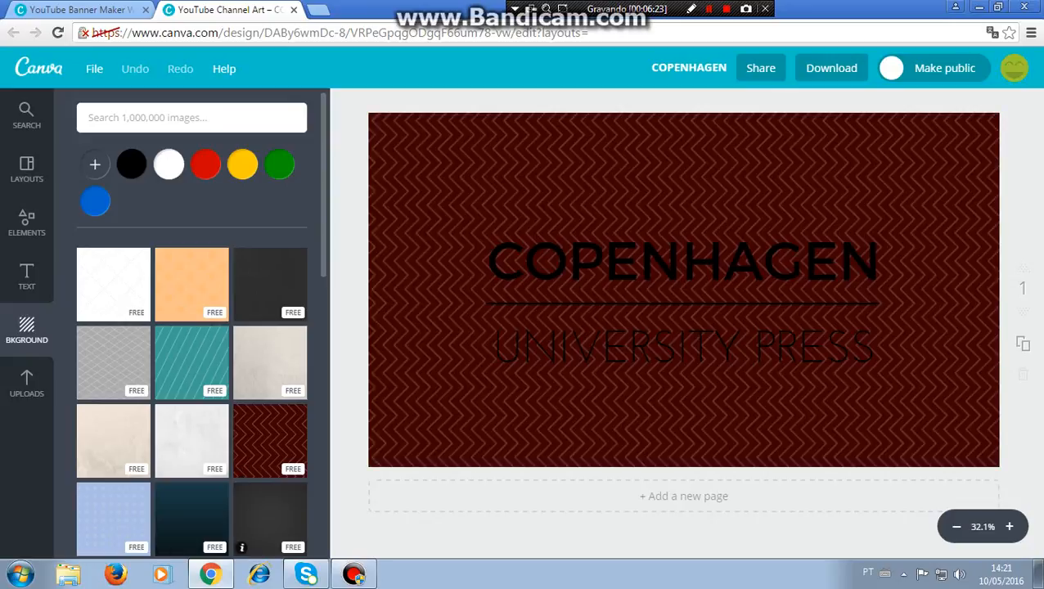
pyautogui.click(270, 517)
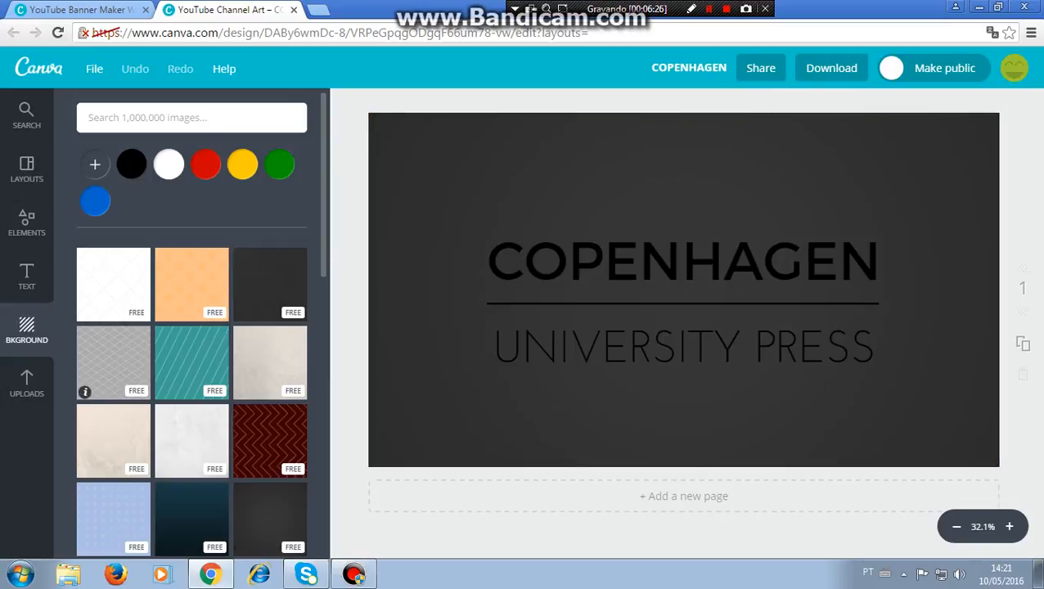
# Step: View the uploaded images and the file chooser for uploading own images, without choosing a file
pyautogui.click(26, 384)
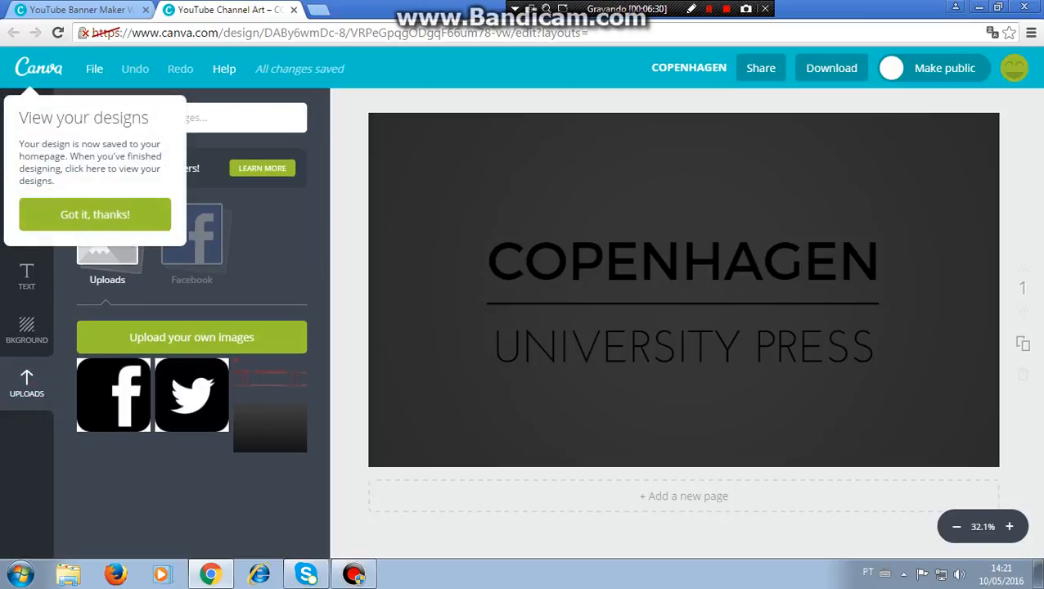
pyautogui.click(95, 215)
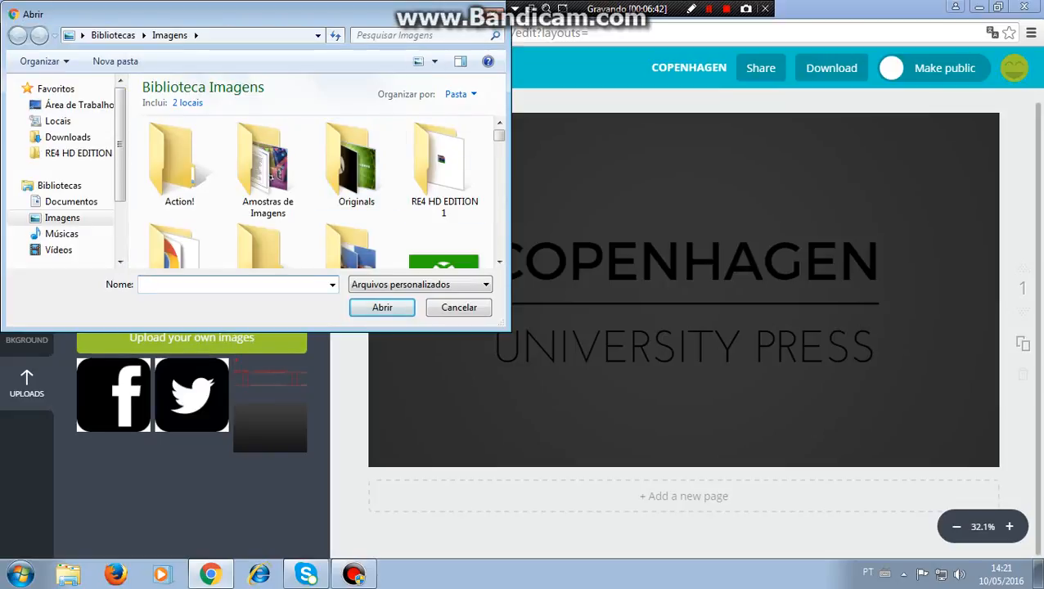
pyautogui.press('Escape')
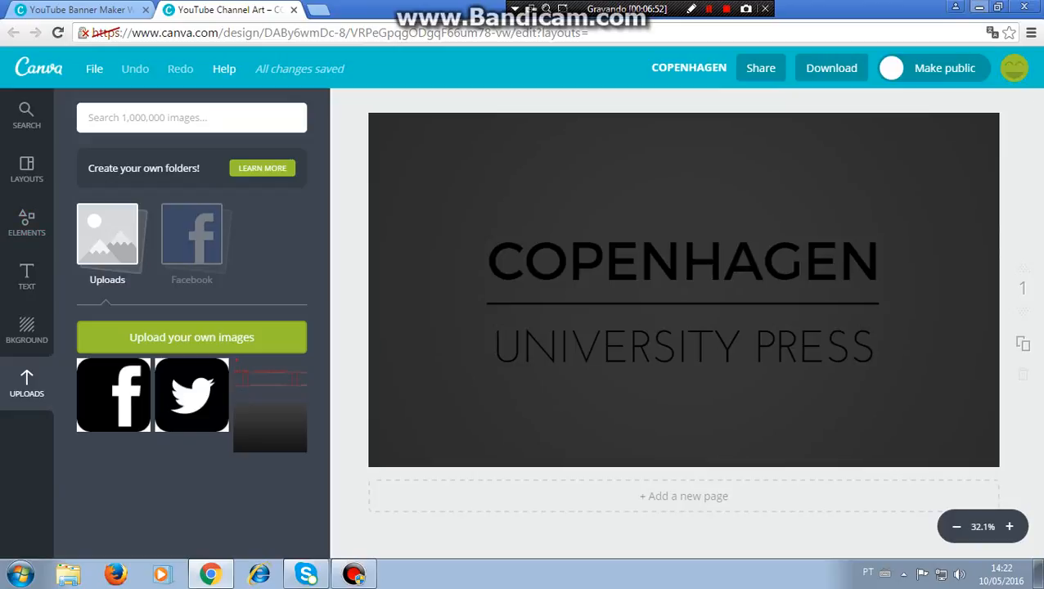
# Step: Switch to the desktop to view the sample banner used as wallpaper, and return to Canva in the browser
pyautogui.click(978, 7)
pyautogui.moveTo(393, 329); pyautogui.dragTo(788, 359)
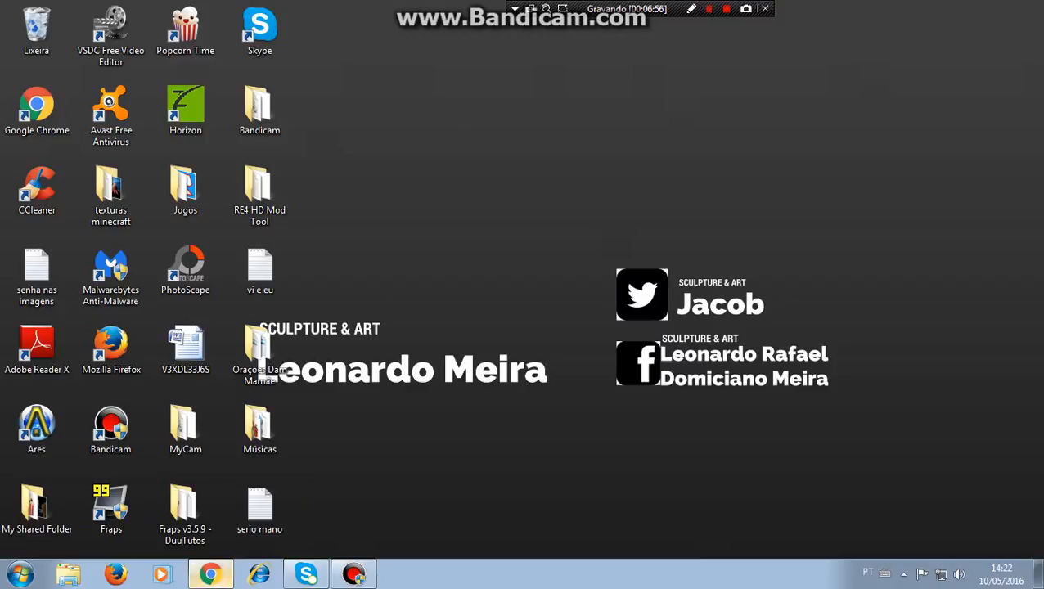
pyautogui.click(210, 575)
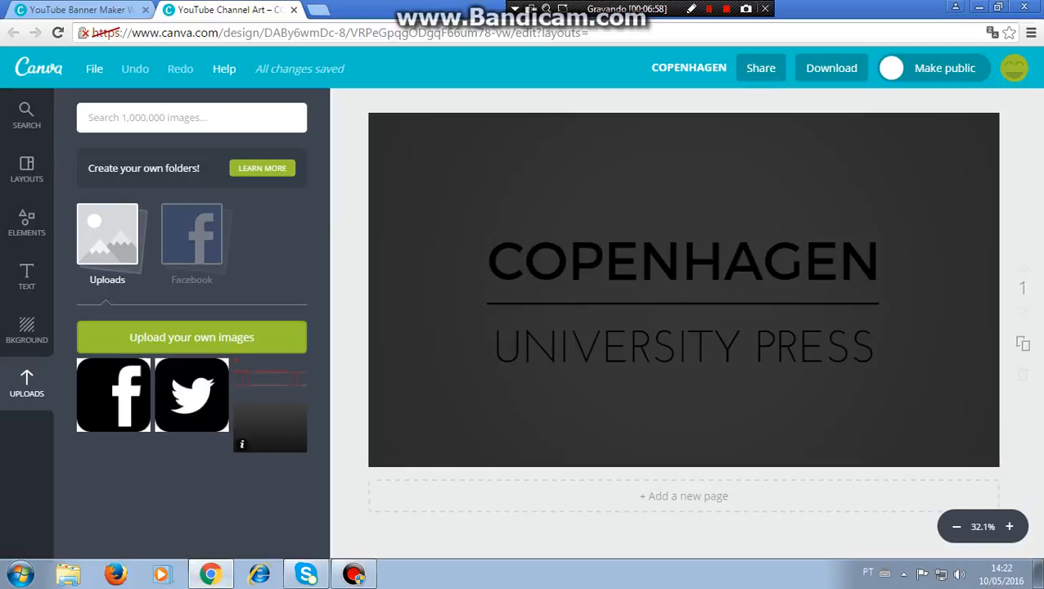
# Step: Place the uploaded dark gradient image on the page and enlarge it to cover nearly the whole banner
pyautogui.click(270, 426)
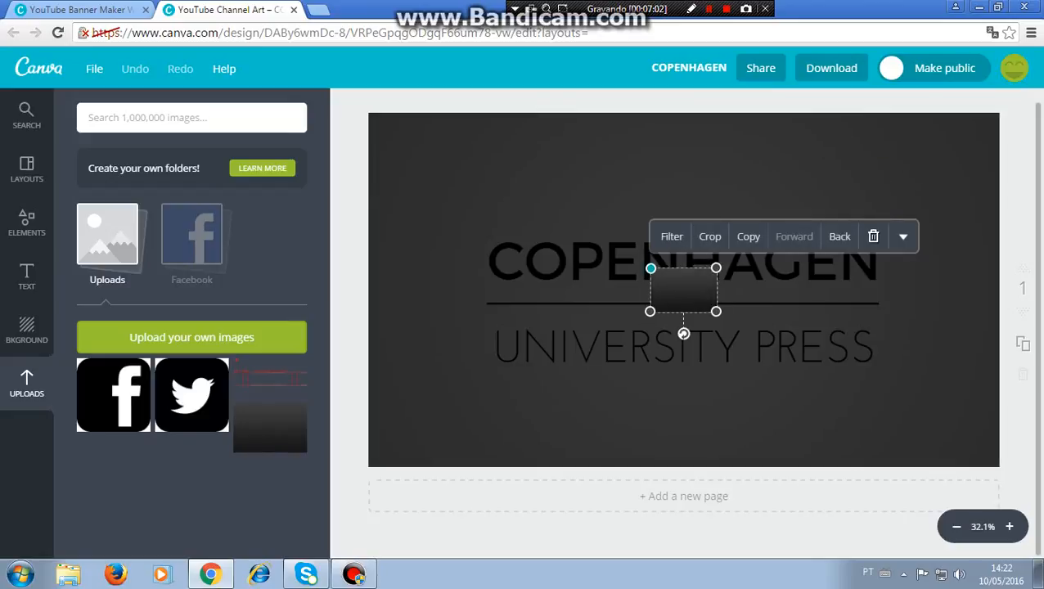
pyautogui.moveTo(650, 269); pyautogui.dragTo(381, 88)
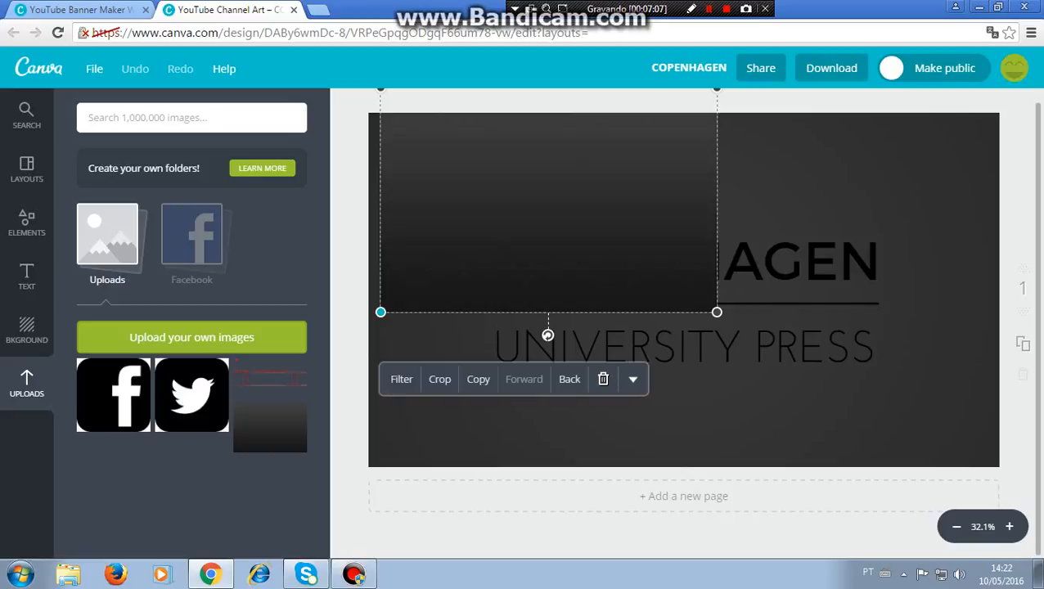
pyautogui.moveTo(380, 311); pyautogui.dragTo(170, 452)
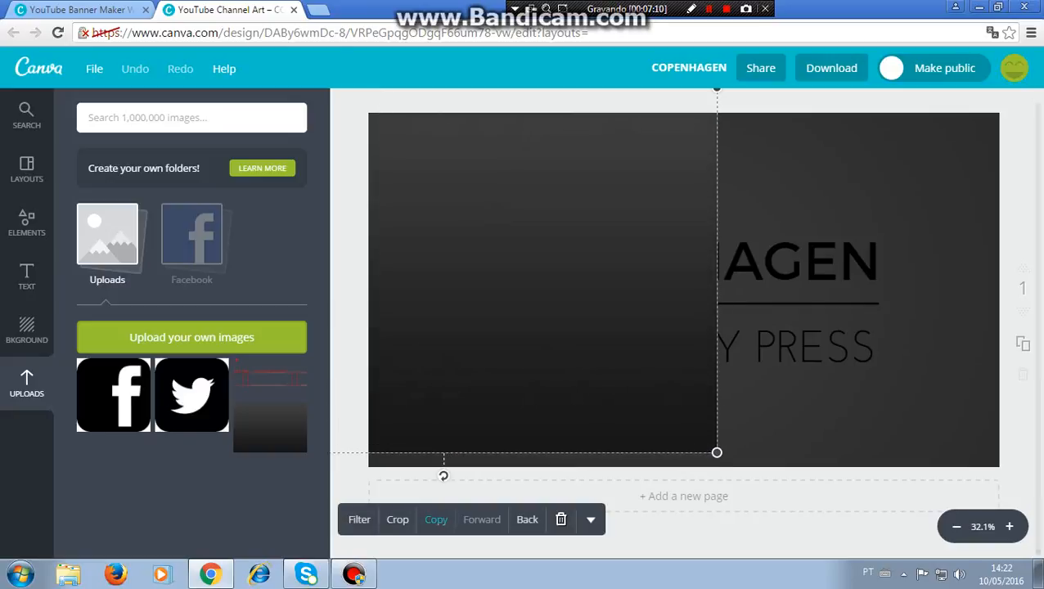
pyautogui.moveTo(717, 452); pyautogui.dragTo(976, 582)
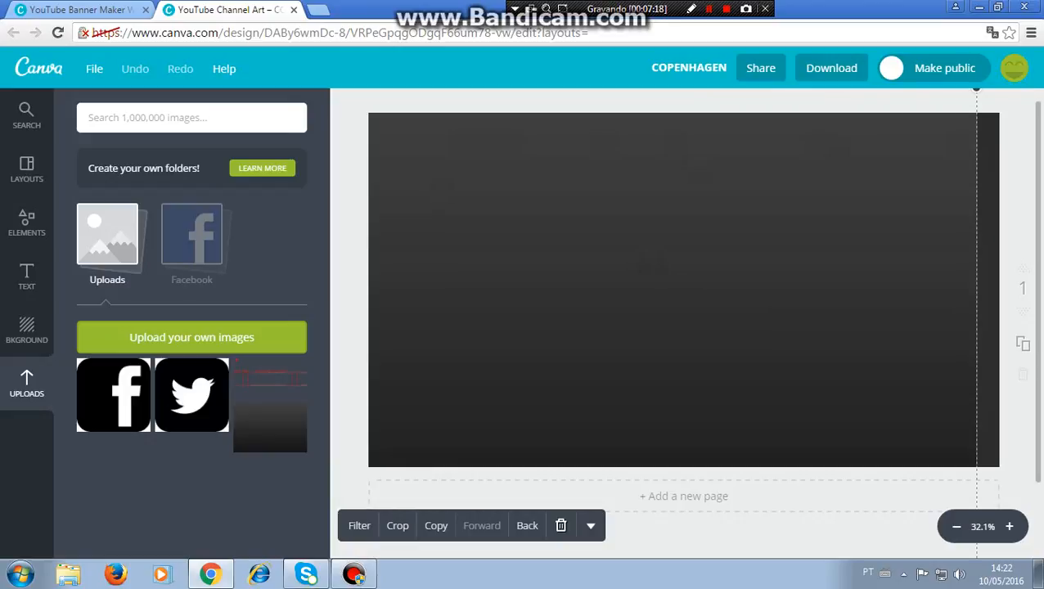
pyautogui.press('Escape')
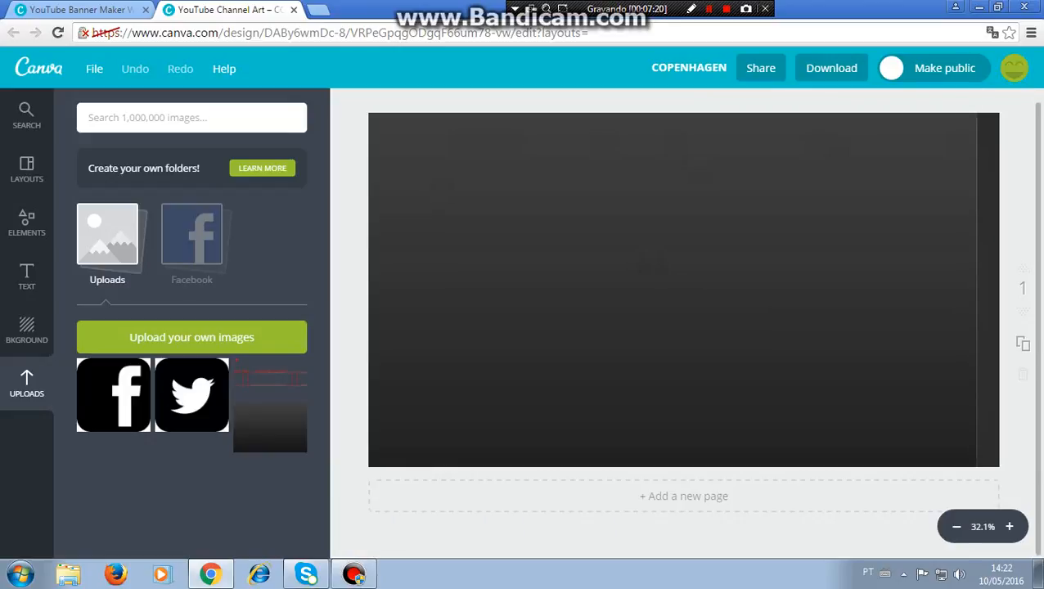
# Step: Add the framed "Dining in Tokyo" text design with its "Travel & Leisure" heading to the centre of the banner
pyautogui.click(27, 277)
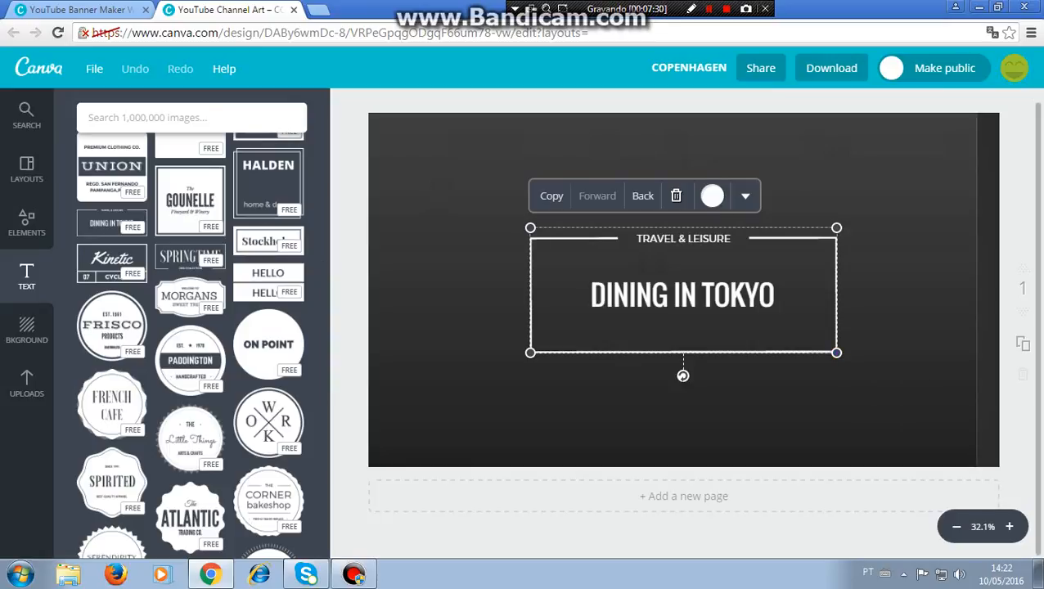
pyautogui.click(900, 409)
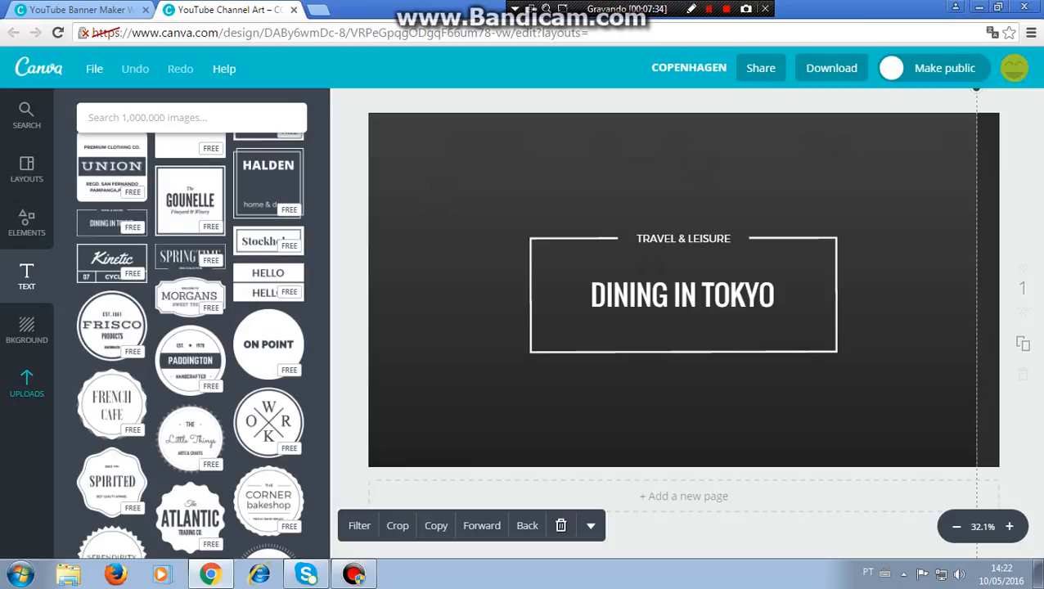
# Step: Overlay the uploaded red device-zone guide across the whole banner to check the text placement, and delete the guide
pyautogui.click(26, 383)
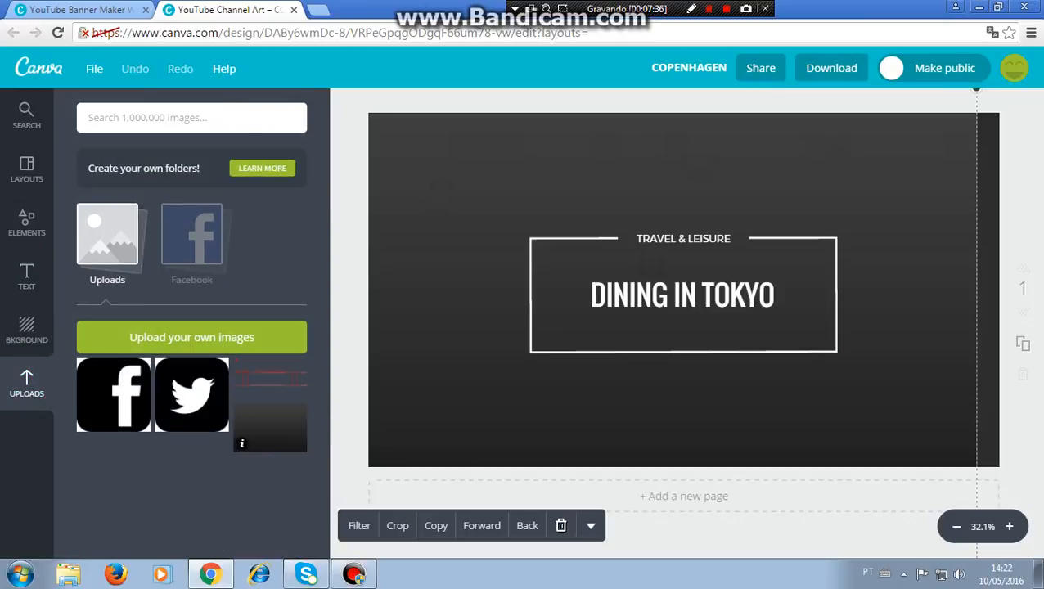
pyautogui.press('Escape')
pyautogui.click(246, 385)
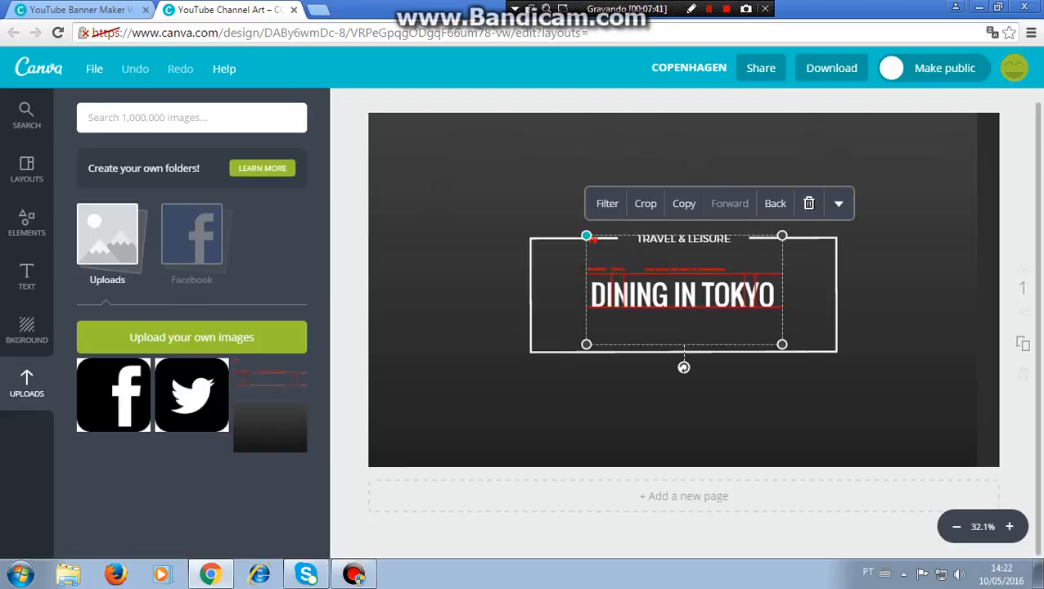
pyautogui.moveTo(586, 236); pyautogui.dragTo(374, 117)
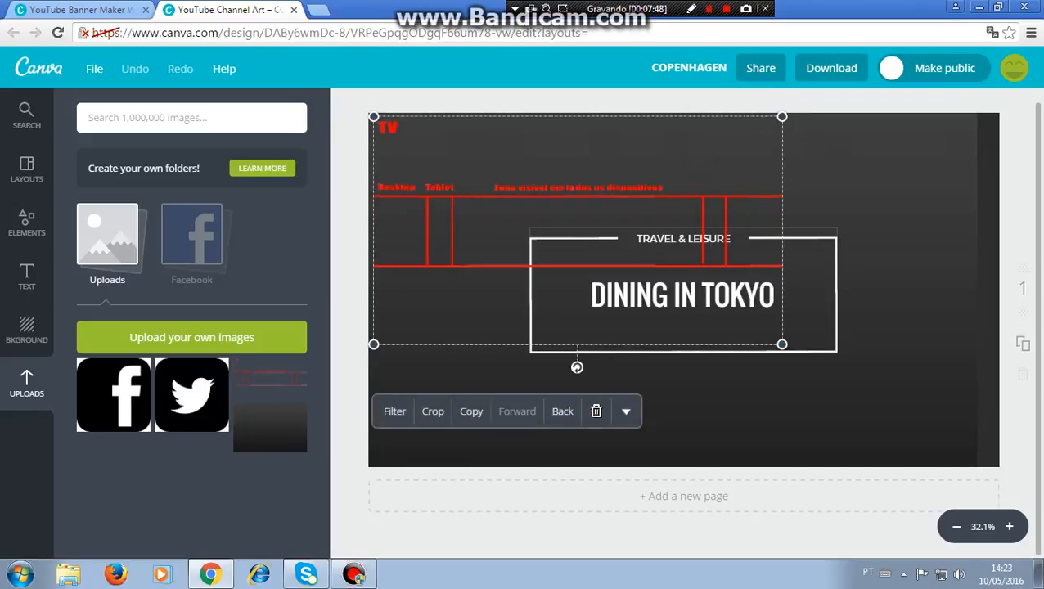
pyautogui.moveTo(782, 344); pyautogui.dragTo(1027, 483)
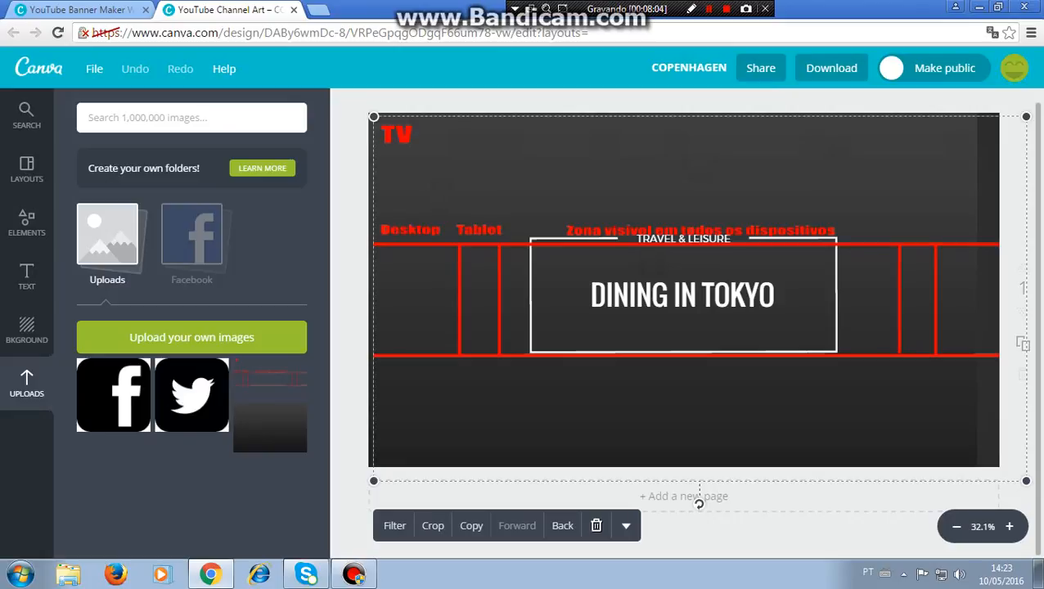
pyautogui.moveTo(373, 480); pyautogui.dragTo(369, 483)
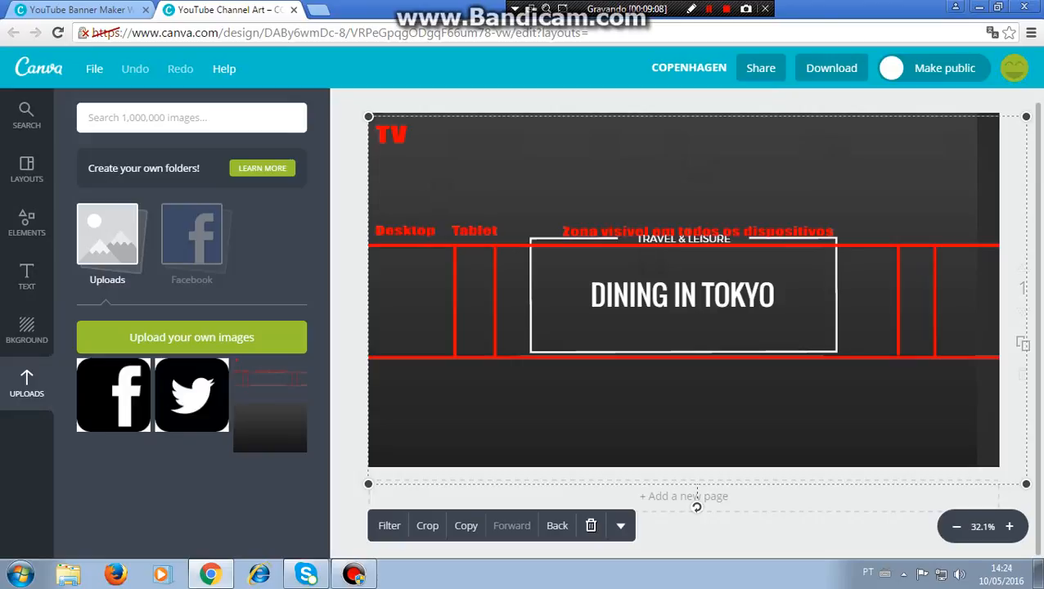
pyautogui.click(591, 525)
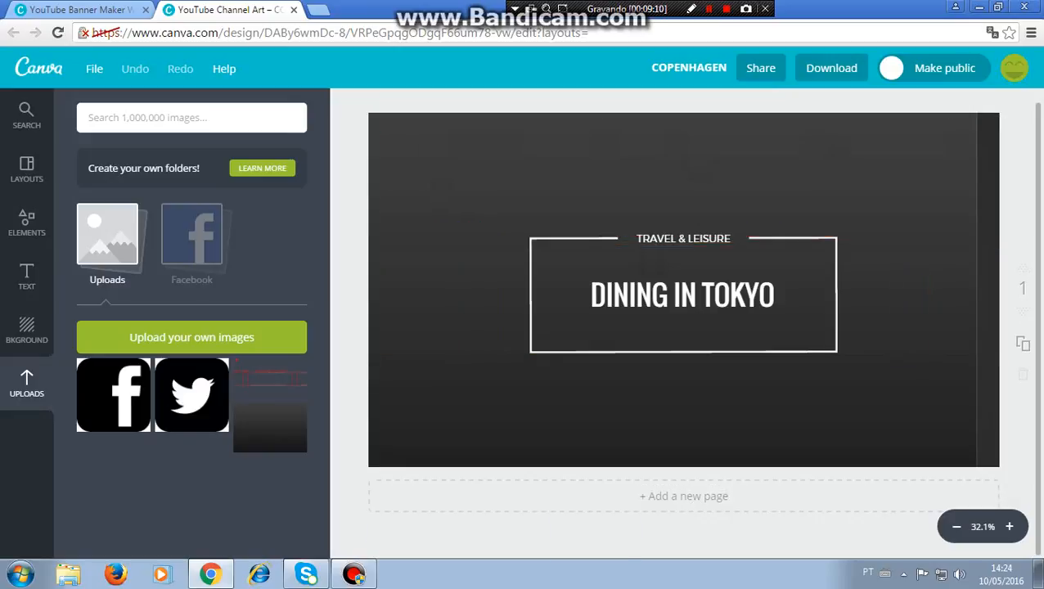
# Step: Download the banner as a high-quality PNG image and close the download message
pyautogui.click(831, 68)
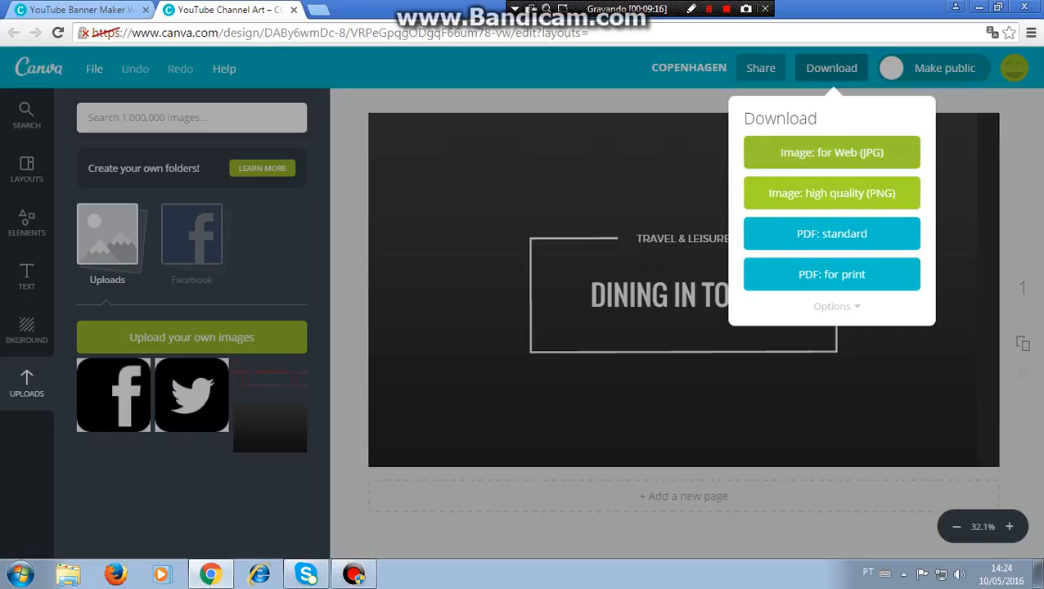
pyautogui.click(831, 193)
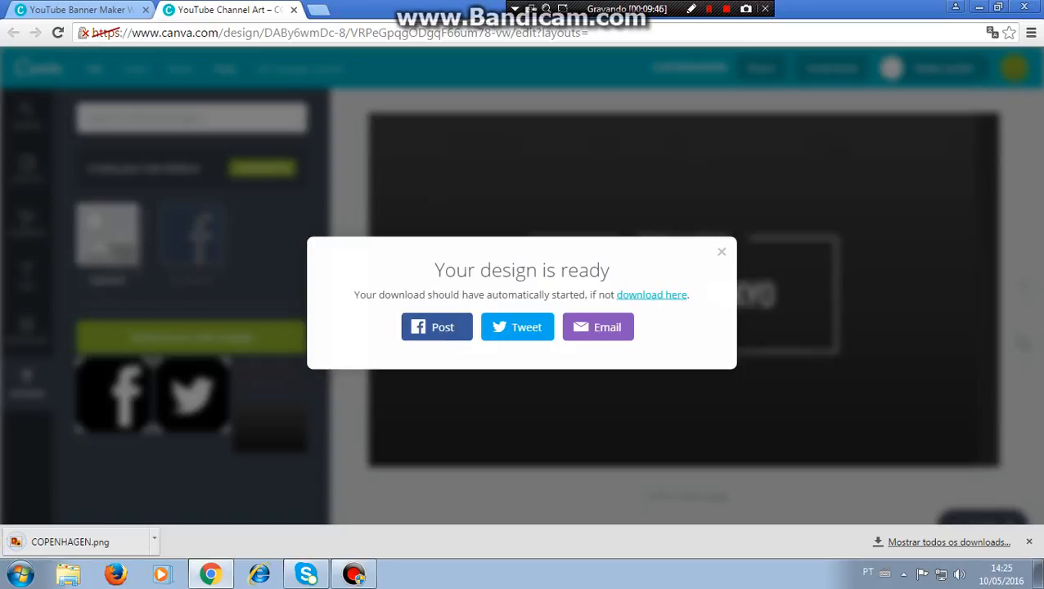
pyautogui.press('Escape')
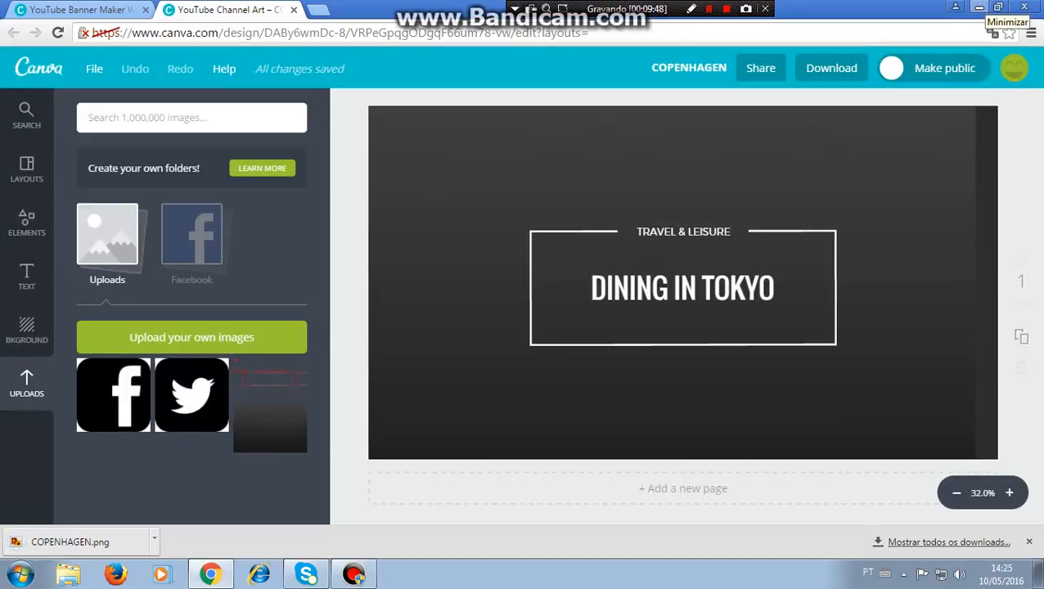